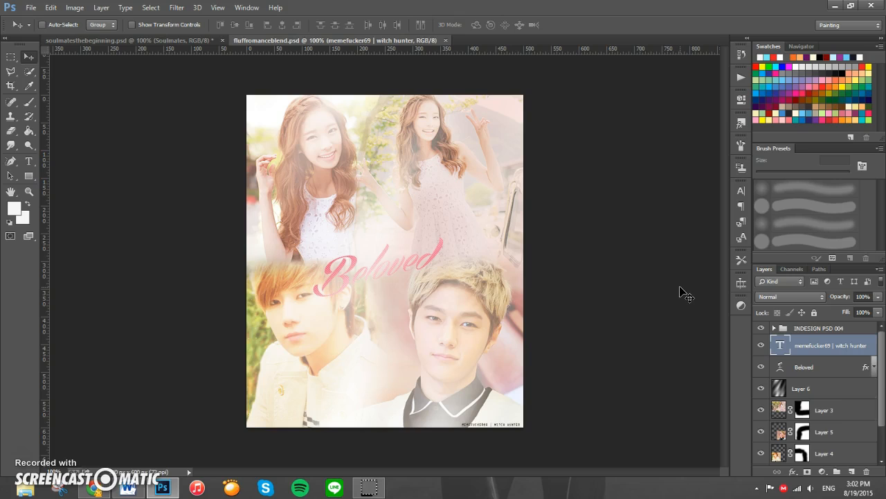
# Step: Look at the finished soulmatesthebeginning.psd poster and return to the fluffromanceblend.psd example
pyautogui.click(129, 43)
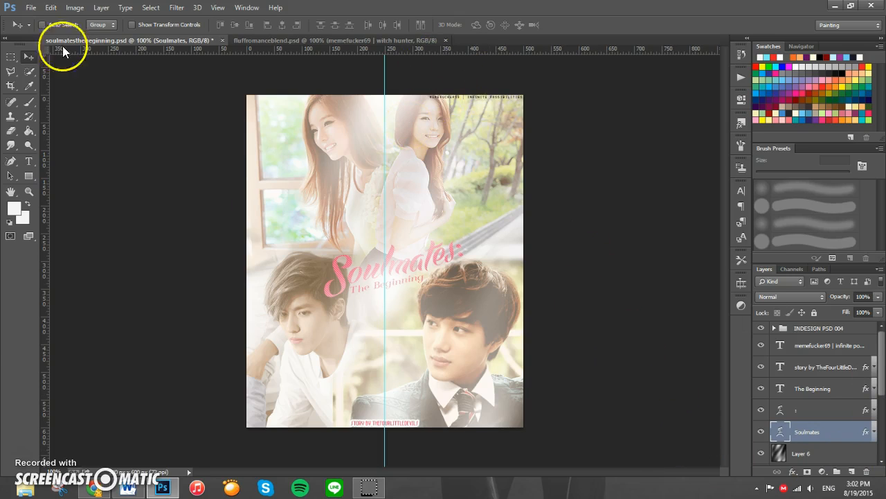
pyautogui.click(346, 41)
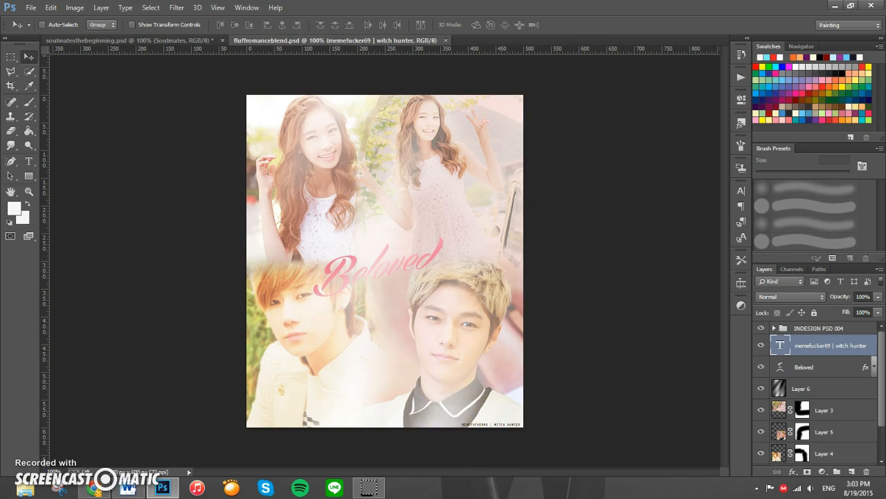
# Step: Create a new 500 × 600 pixel RGB document at 72 pixels/inch with a transparent background
pyautogui.click(30, 7)
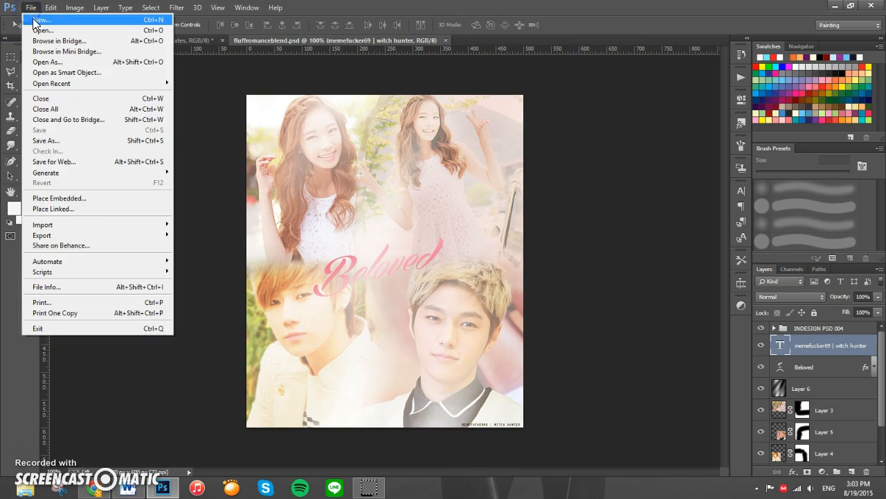
pyautogui.click(36, 20)
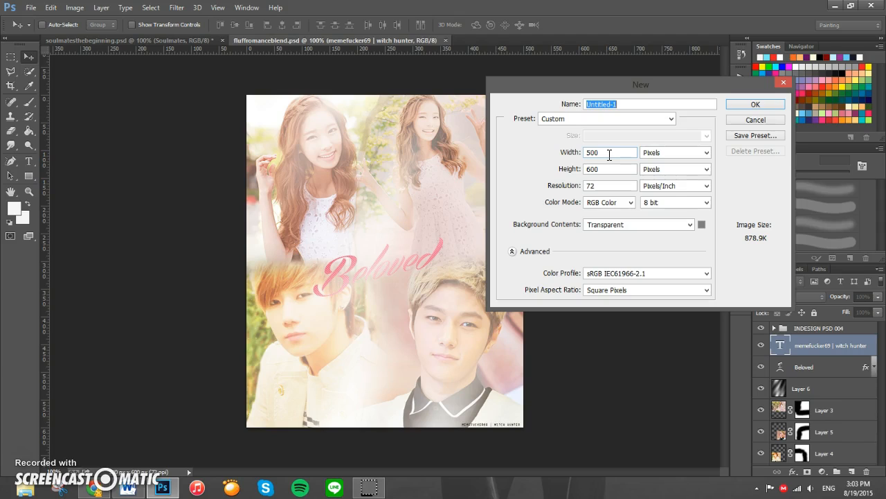
pyautogui.click(598, 155)
pyautogui.click(476, 96)
pyautogui.moveTo(599, 153); pyautogui.dragTo(518, 187)
pyautogui.click(601, 169)
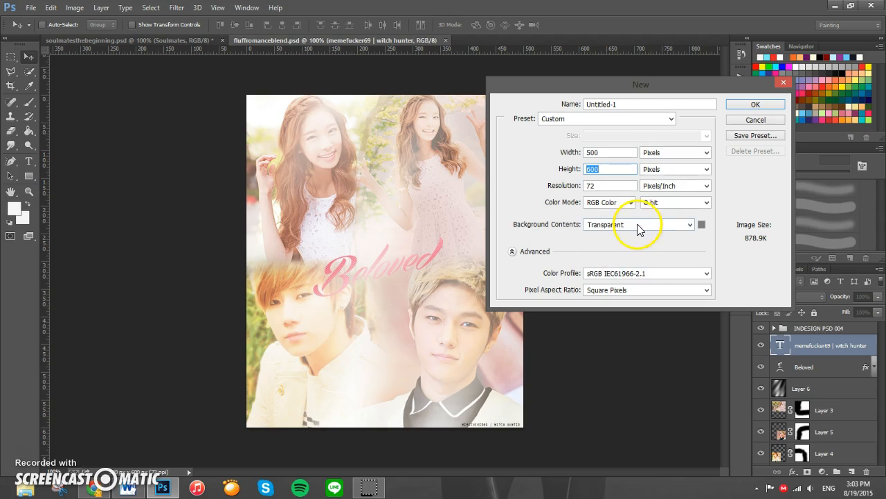
pyautogui.click(642, 264)
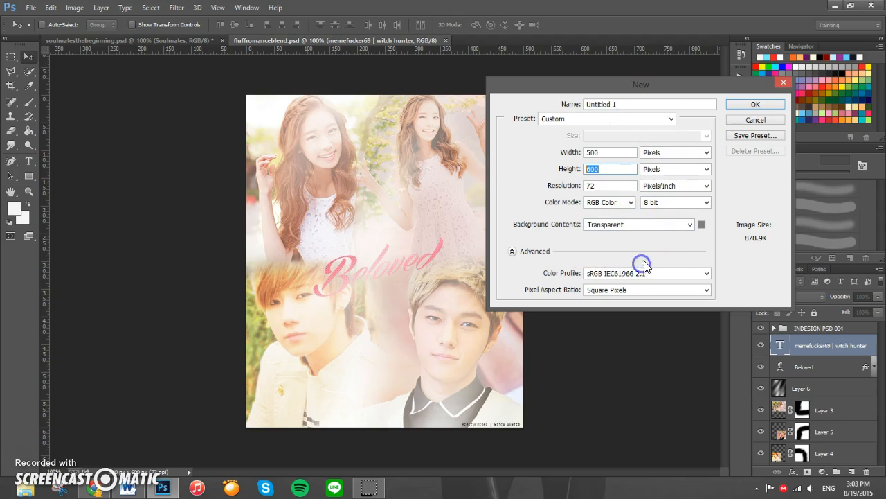
pyautogui.click(755, 105)
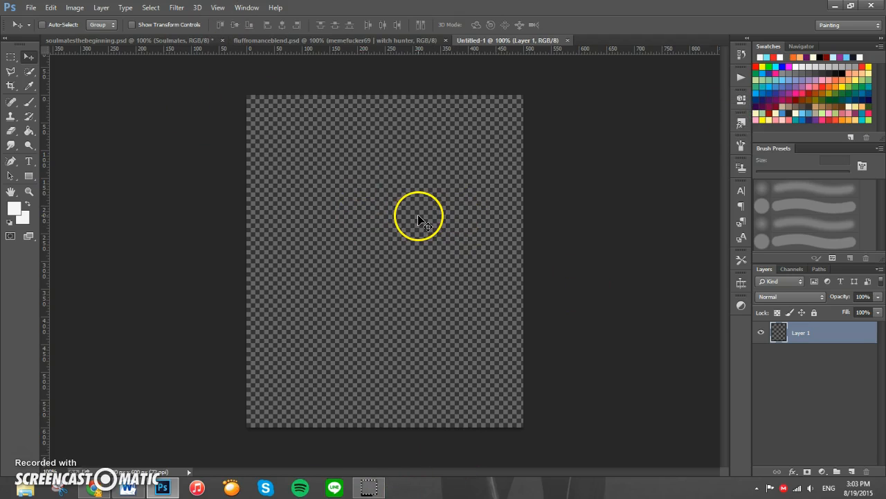
# Step: Open all five images from the tutorial folder in Downloads, including the 066_by Carllton (1).jpg texture
pyautogui.click(30, 8)
pyautogui.click(35, 29)
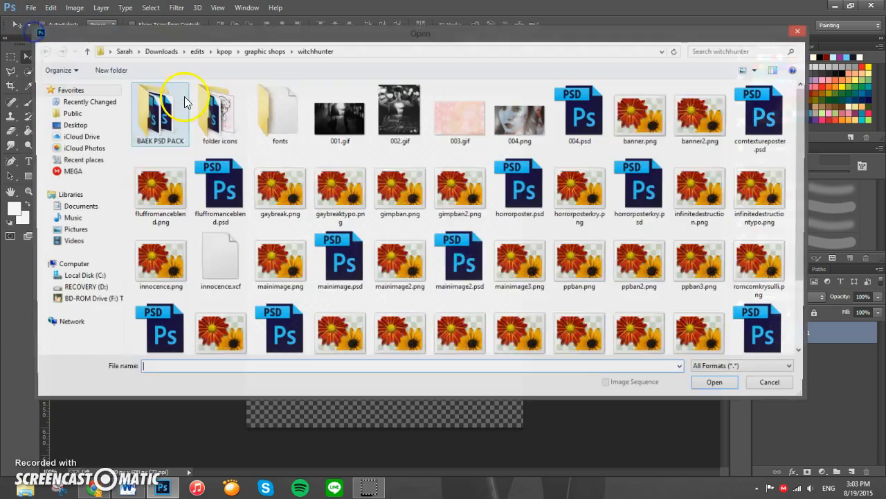
pyautogui.click(149, 52)
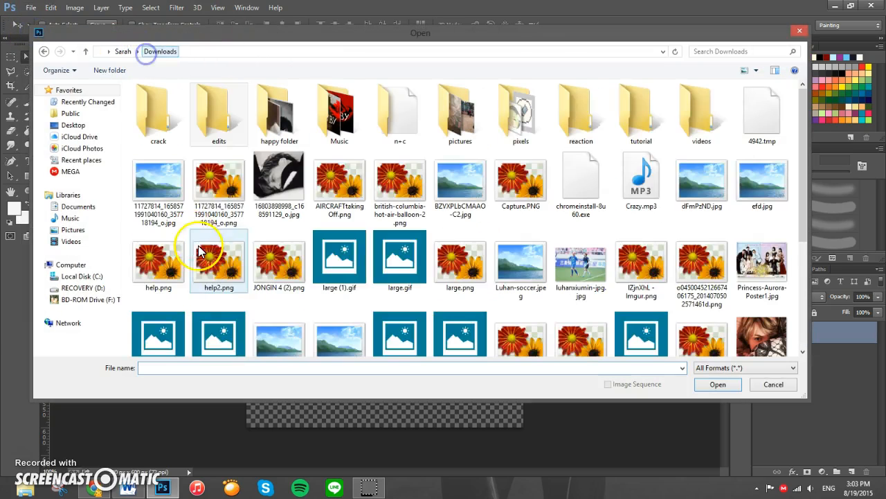
pyautogui.doubleClick(670, 126)
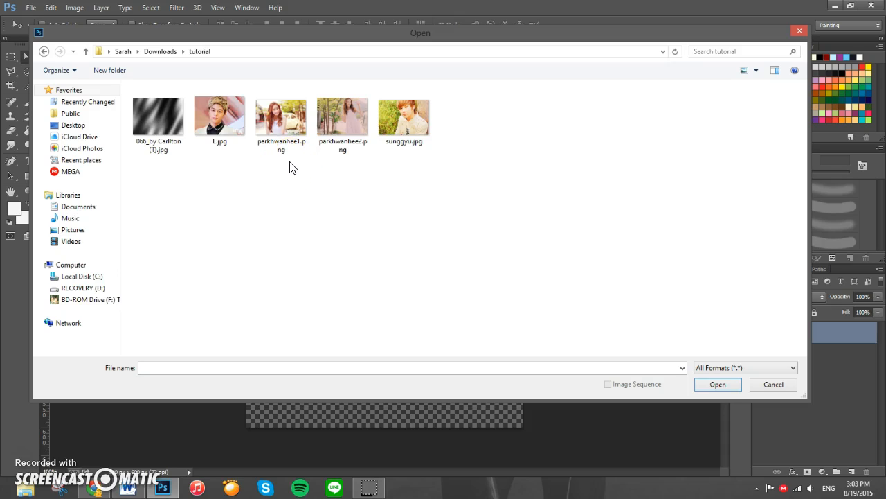
pyautogui.moveTo(286, 164); pyautogui.dragTo(351, 132)
pyautogui.click(286, 214)
pyautogui.moveTo(477, 191); pyautogui.dragTo(93, 136)
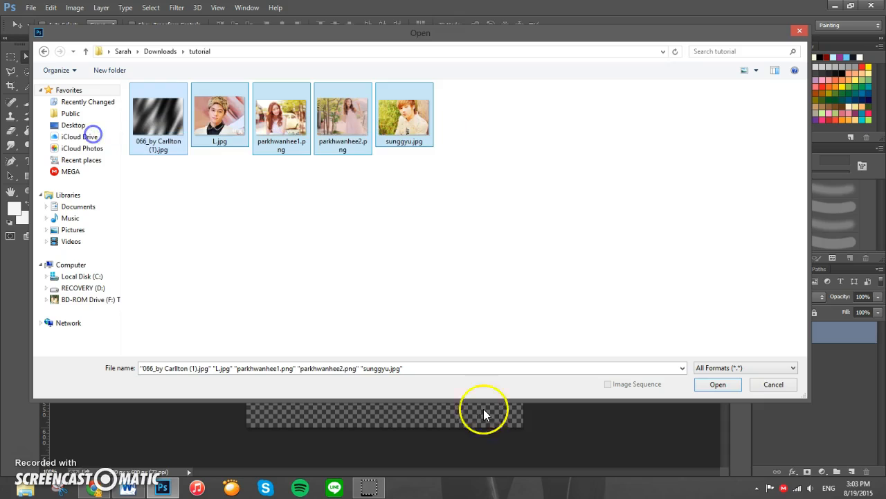
pyautogui.click(713, 383)
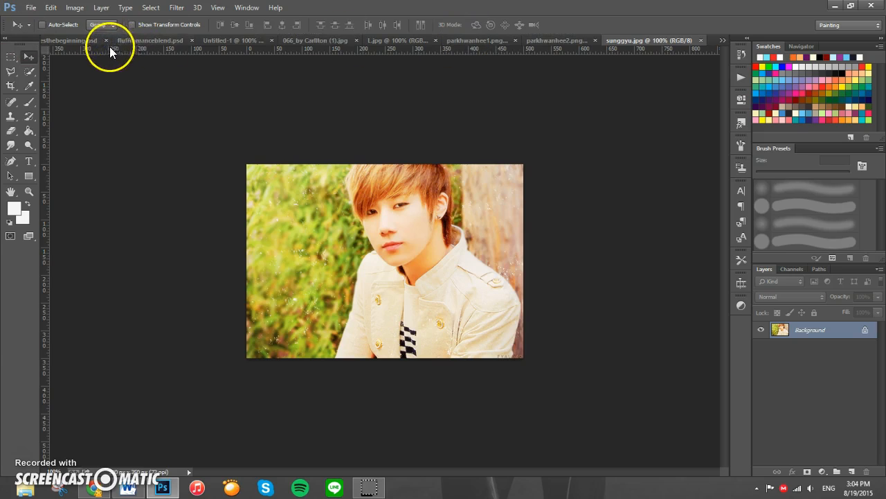
# Step: Copy the parkhwanhee1.png photo into the upper-left area of Untitled-1 and compare its placement with fluffromanceblend.psd
pyautogui.click(536, 41)
pyautogui.click(494, 40)
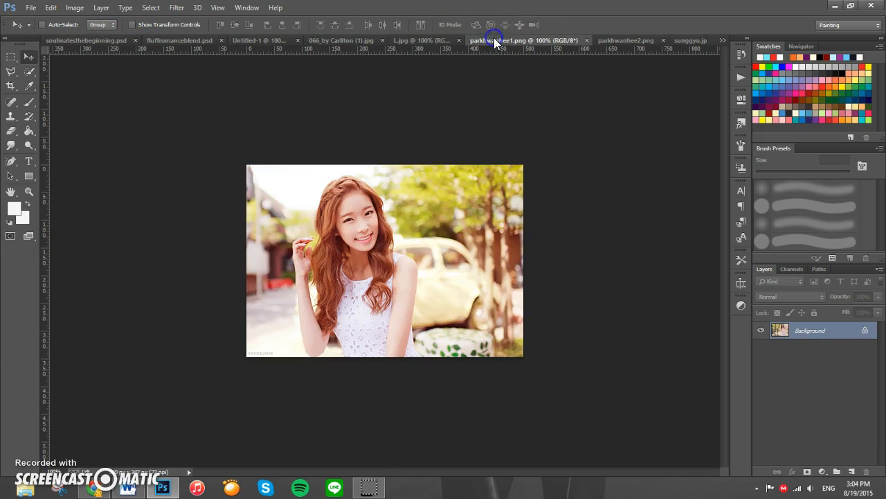
pyautogui.moveTo(387, 209); pyautogui.dragTo(331, 175)
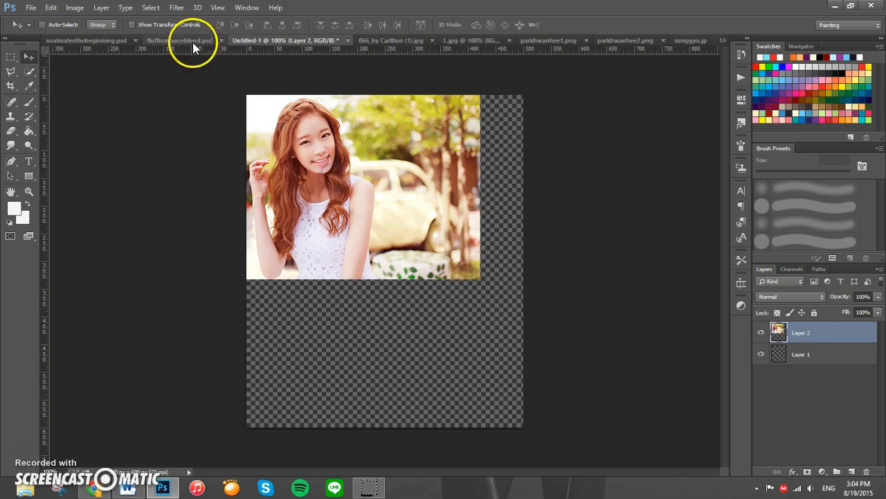
pyautogui.click(192, 42)
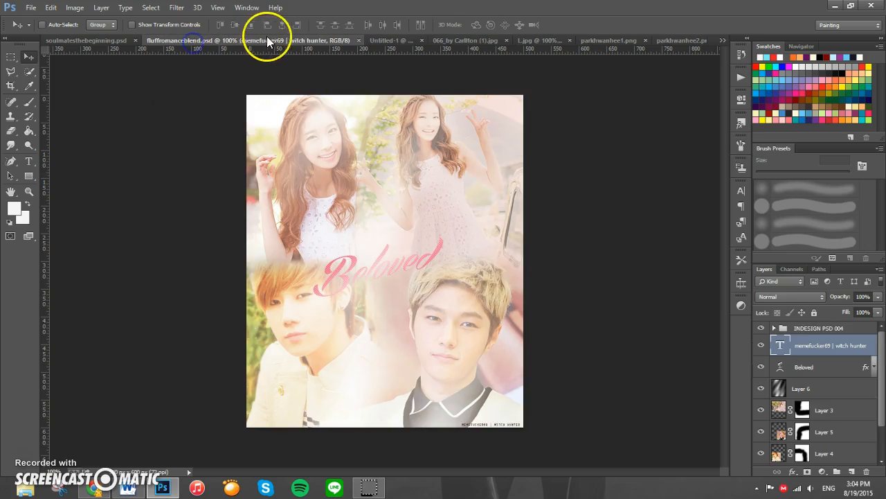
pyautogui.click(401, 42)
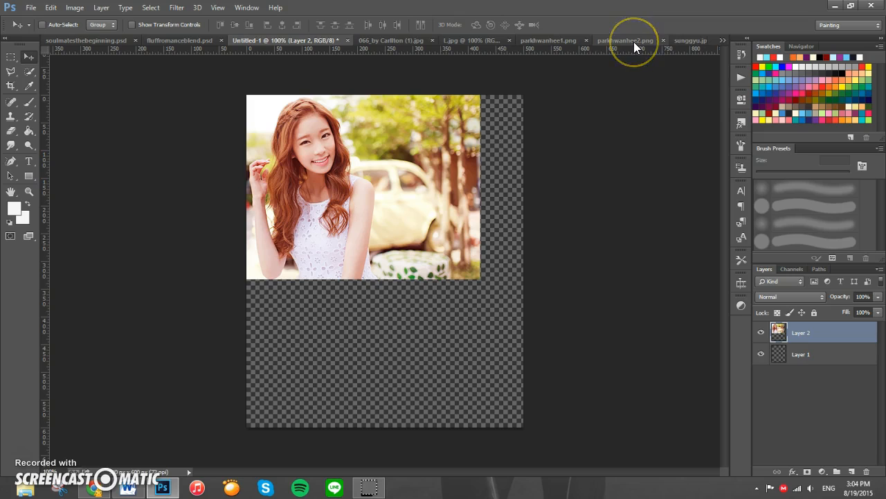
# Step: Copy the parkhwanhee2.png photo into Untitled-1 and align it with the canvas's top and side edges
pyautogui.click(633, 42)
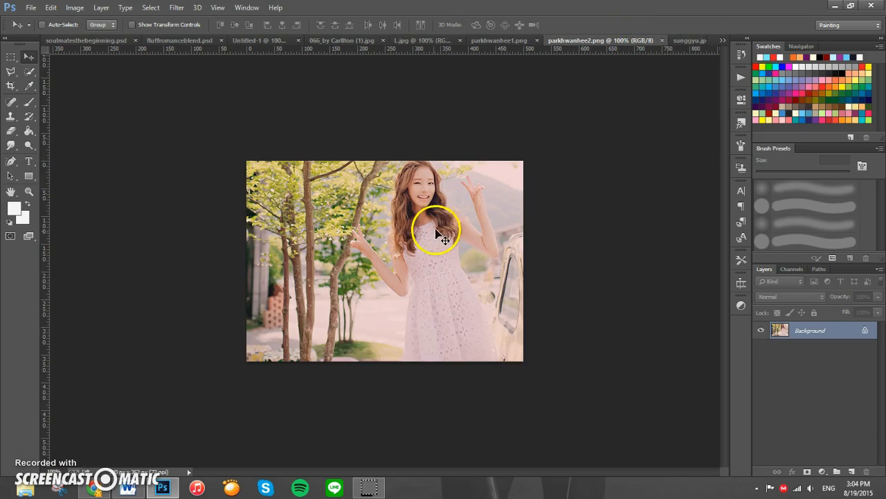
pyautogui.moveTo(434, 237); pyautogui.dragTo(430, 185)
pyautogui.moveTo(542, 249); pyautogui.dragTo(567, 276)
pyautogui.moveTo(419, 301); pyautogui.dragTo(404, 242)
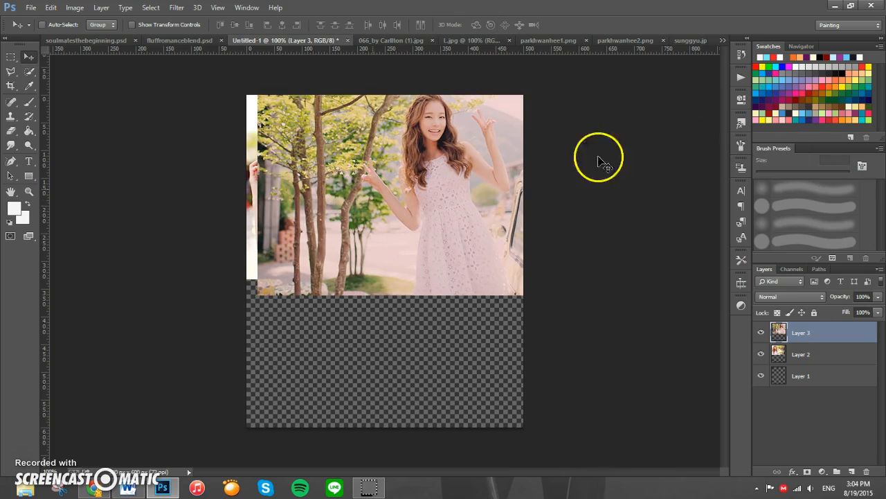
pyautogui.moveTo(499, 184); pyautogui.dragTo(499, 204)
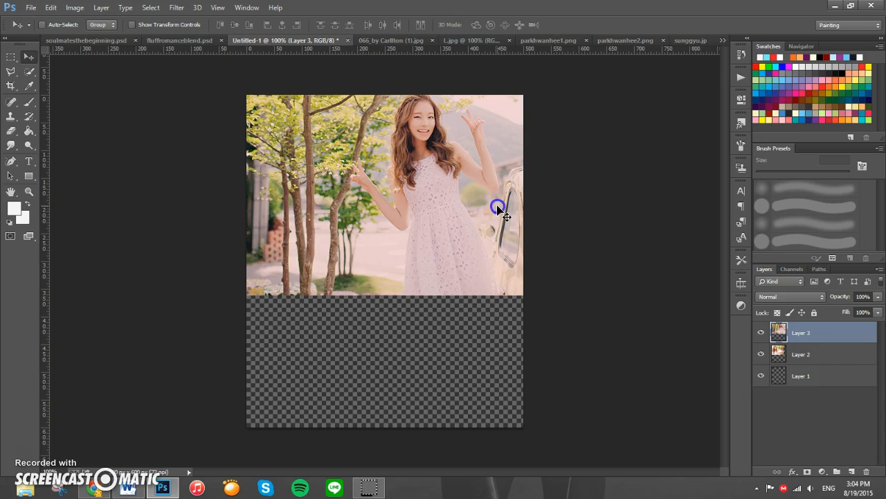
# Step: Rename Layer 2 as lefthwanhee and Layer 3 as righthwanhee
pyautogui.click(810, 356)
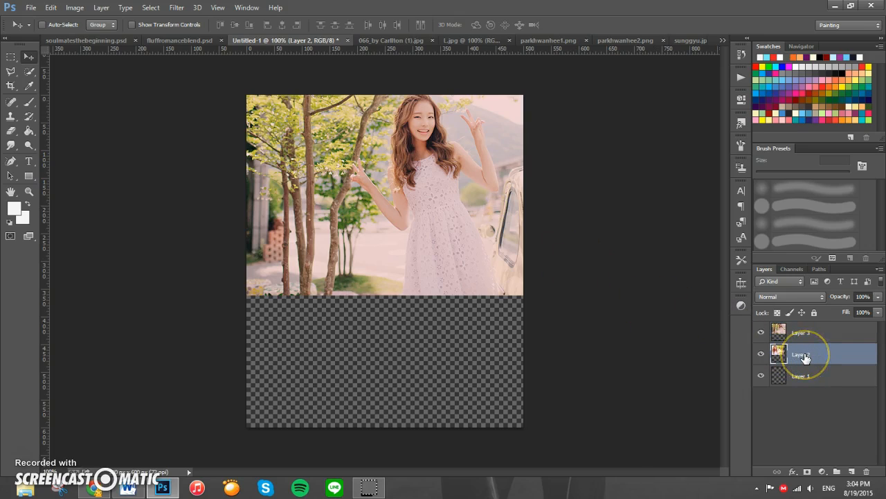
pyautogui.doubleClick(805, 355)
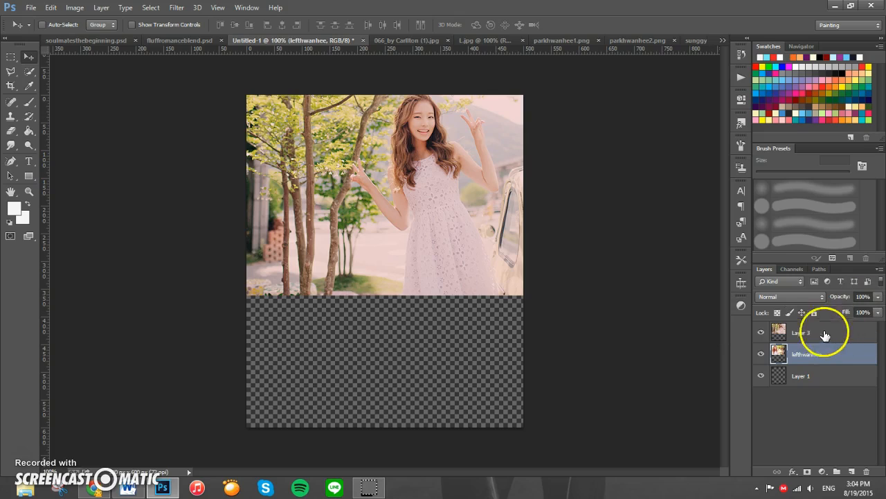
pyautogui.doubleClick(802, 333)
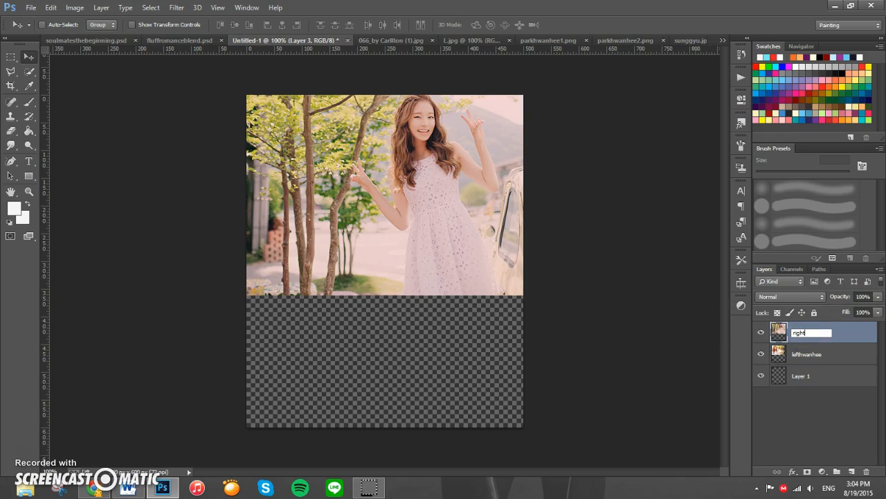
pyautogui.press('Return')
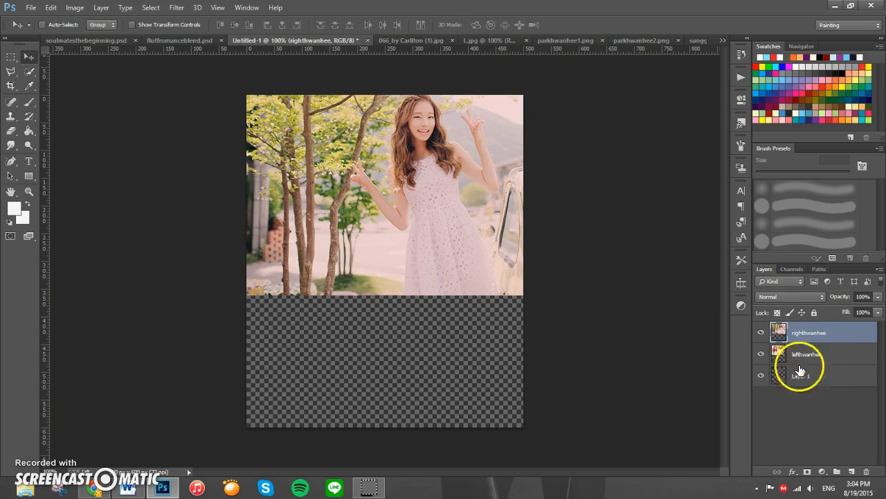
# Step: Add a layer mask to righthwanhee and erase its left side and lower edge with a soft 149 px Eraser
pyautogui.click(807, 471)
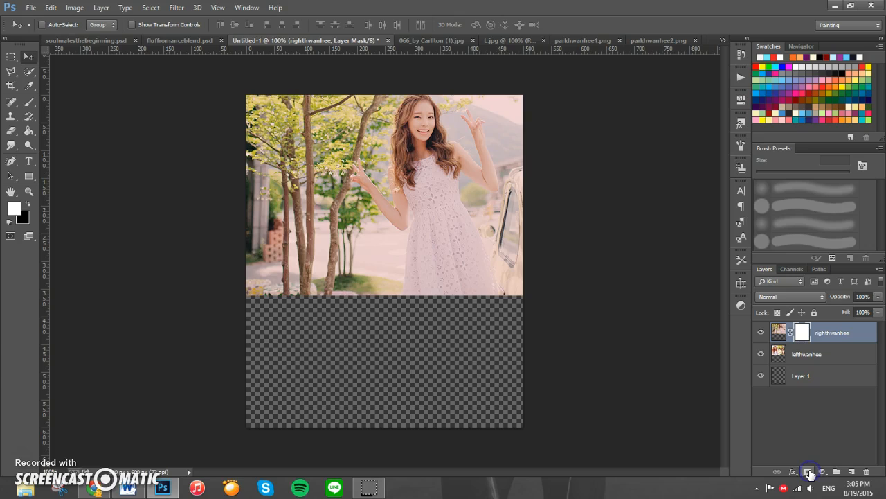
pyautogui.click(10, 133)
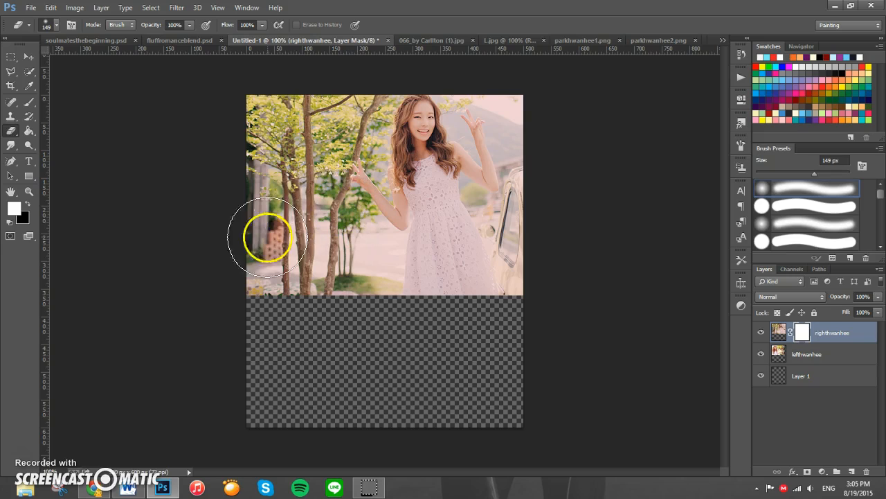
pyautogui.moveTo(257, 113)
pyautogui.mouseDown()
pyautogui.moveTo(245, 152)
pyautogui.moveTo(287, 257)
pyautogui.moveTo(267, 287)
pyautogui.moveTo(280, 247)
pyautogui.moveTo(299, 270)
pyautogui.moveTo(268, 144)
pyautogui.moveTo(289, 143)
pyautogui.moveTo(302, 173)
pyautogui.moveTo(308, 97)
pyautogui.moveTo(292, 196)
pyautogui.moveTo(292, 123)
pyautogui.moveTo(309, 104)
pyautogui.moveTo(311, 204)
pyautogui.moveTo(332, 249)
pyautogui.moveTo(317, 263)
pyautogui.moveTo(334, 251)
pyautogui.moveTo(317, 239)
pyautogui.mouseUp()
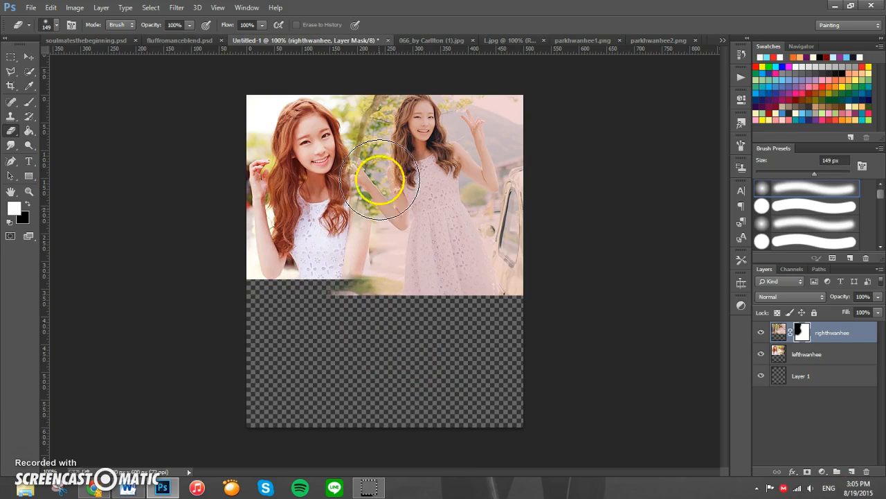
pyautogui.moveTo(291, 345)
pyautogui.mouseDown()
pyautogui.moveTo(361, 319)
pyautogui.moveTo(331, 319)
pyautogui.moveTo(354, 323)
pyautogui.moveTo(402, 305)
pyautogui.moveTo(385, 308)
pyautogui.moveTo(455, 315)
pyautogui.moveTo(461, 329)
pyautogui.moveTo(528, 319)
pyautogui.moveTo(524, 306)
pyautogui.moveTo(444, 331)
pyautogui.mouseUp()
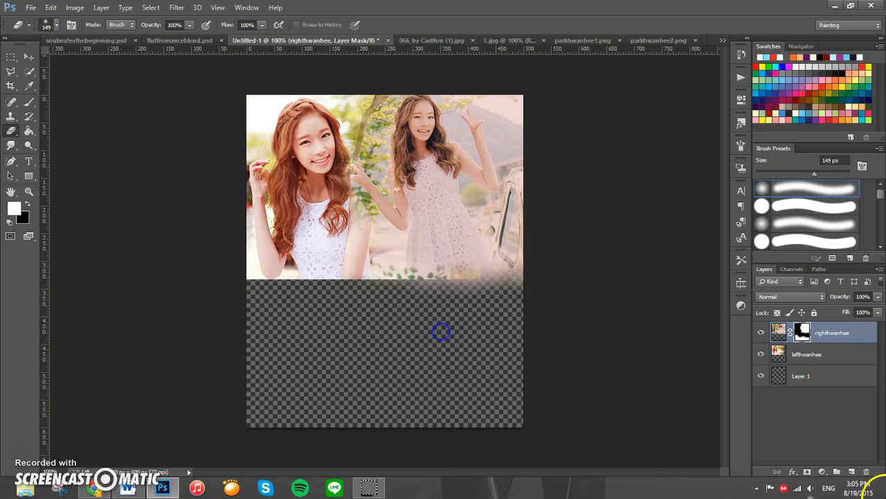
# Step: Add a layer mask to lefthwanhee and fade out its lower edge with the soft 149 px Eraser
pyautogui.click(810, 353)
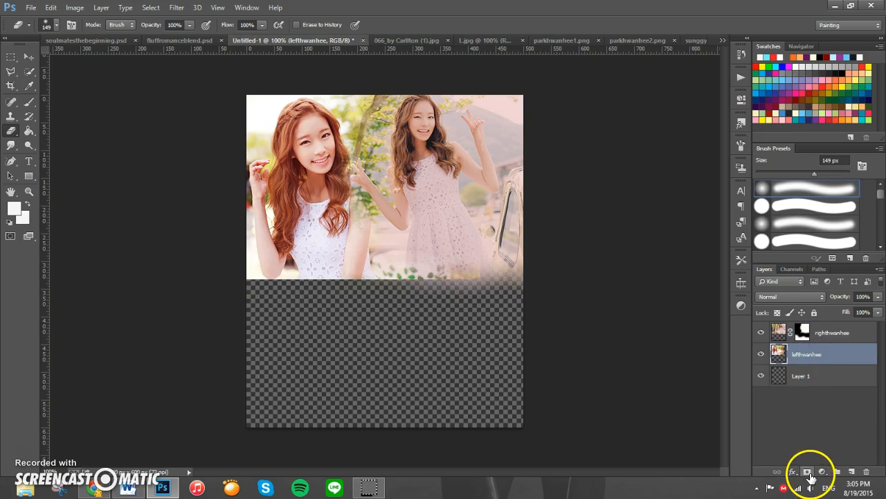
pyautogui.click(808, 471)
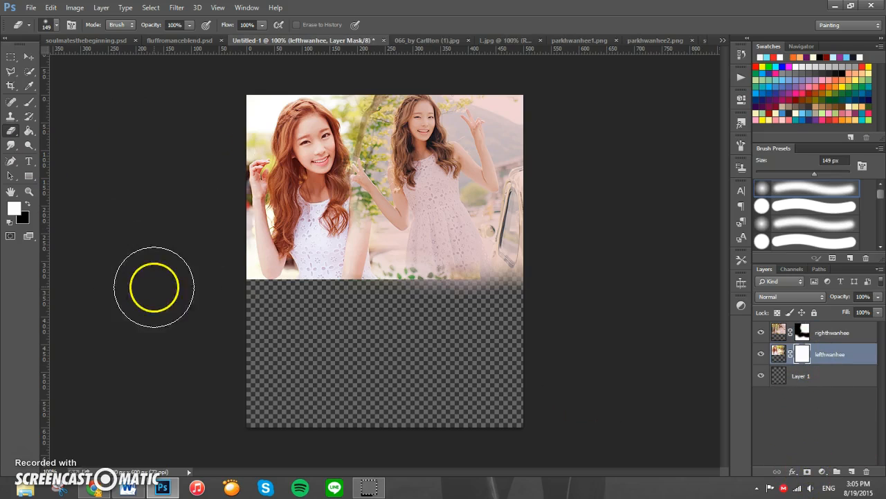
pyautogui.moveTo(230, 304)
pyautogui.mouseDown()
pyautogui.moveTo(272, 308)
pyautogui.moveTo(256, 307)
pyautogui.moveTo(256, 297)
pyautogui.moveTo(305, 308)
pyautogui.moveTo(314, 297)
pyautogui.moveTo(419, 310)
pyautogui.moveTo(475, 298)
pyautogui.moveTo(473, 307)
pyautogui.moveTo(469, 294)
pyautogui.moveTo(400, 306)
pyautogui.moveTo(409, 308)
pyautogui.moveTo(400, 315)
pyautogui.moveTo(376, 316)
pyautogui.mouseUp()
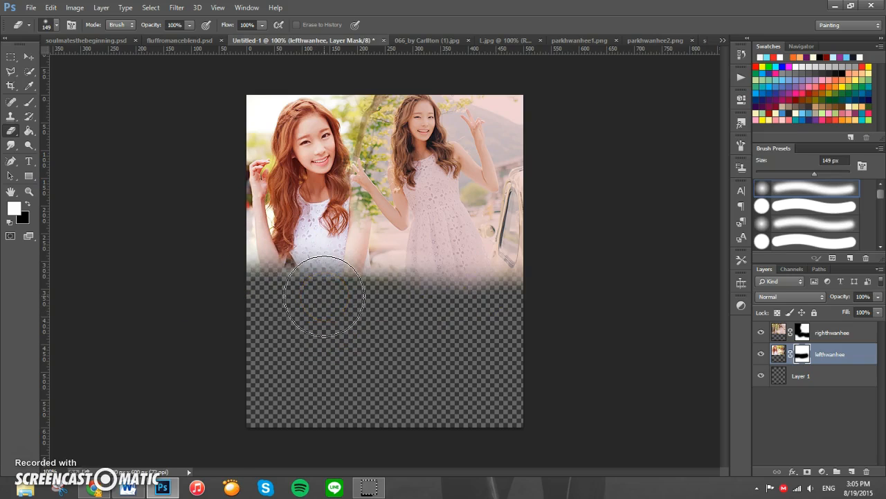
# Step: Copy the sunggyu.jpg photo into Untitled-1 and place it in the canvas's lower-left corner
pyautogui.click(29, 56)
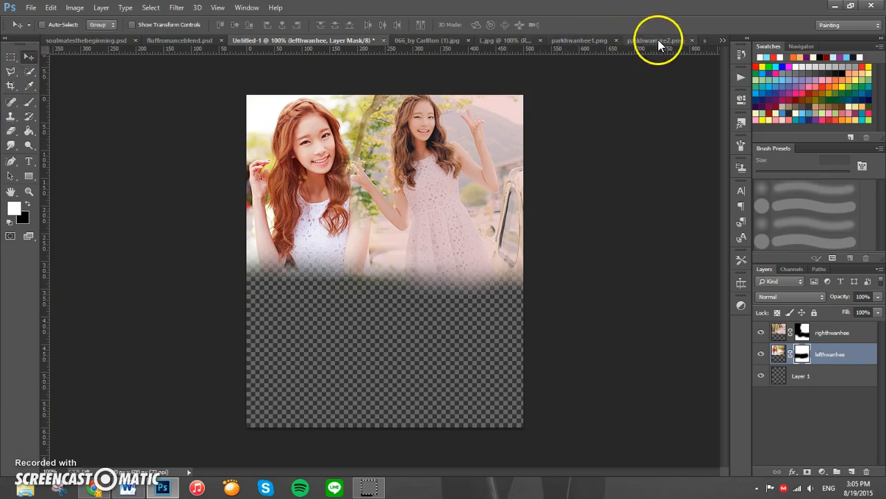
pyautogui.click(705, 42)
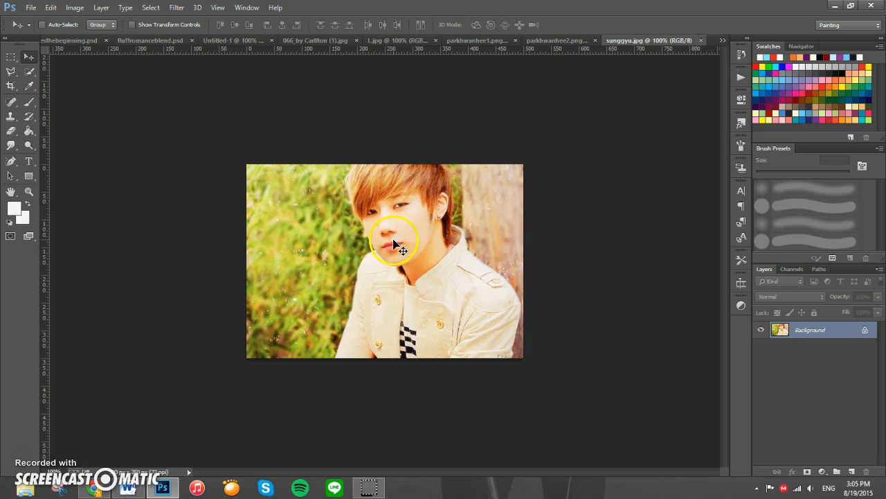
pyautogui.moveTo(361, 240); pyautogui.dragTo(256, 325)
pyautogui.moveTo(340, 347); pyautogui.dragTo(384, 345)
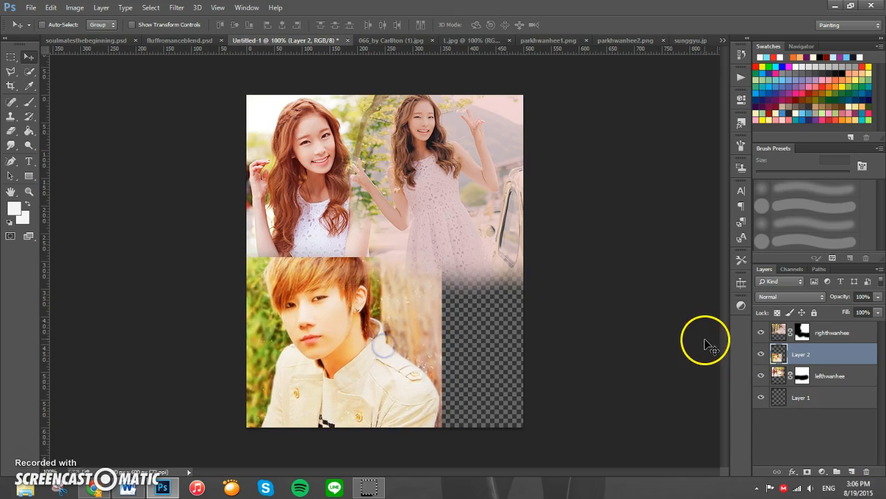
# Step: Rename the new portrait layer as sunggyu and add a layer mask to it
pyautogui.click(810, 350)
pyautogui.write('sunggyu')
pyautogui.press('Return')
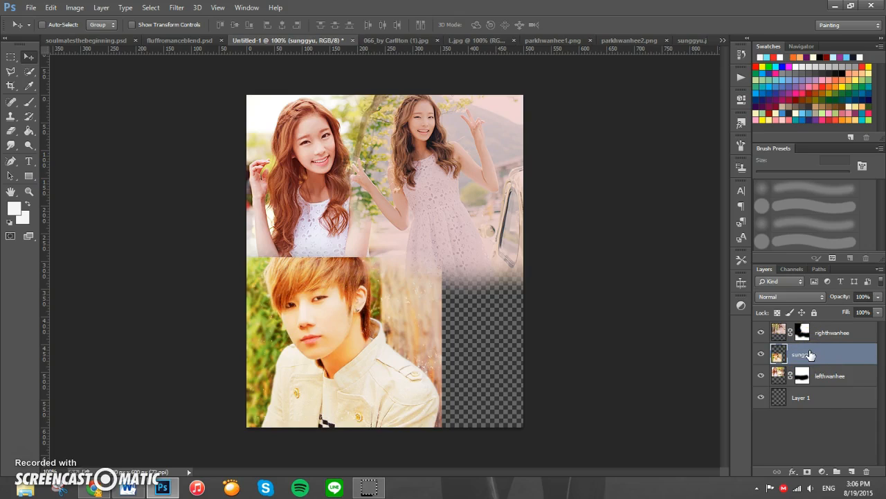
pyautogui.click(806, 472)
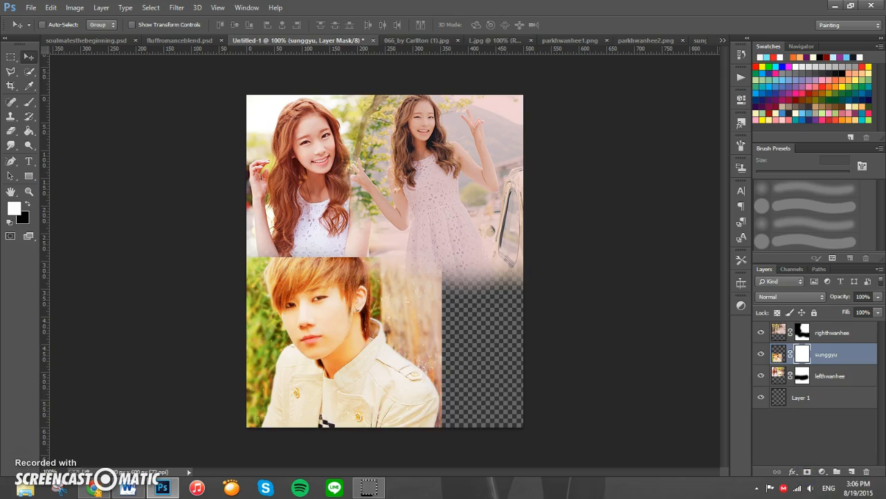
# Step: Fade out sunggyu's upper edge on its mask with the soft 149 px Eraser and nudge the portrait slightly sideways
pyautogui.click(12, 131)
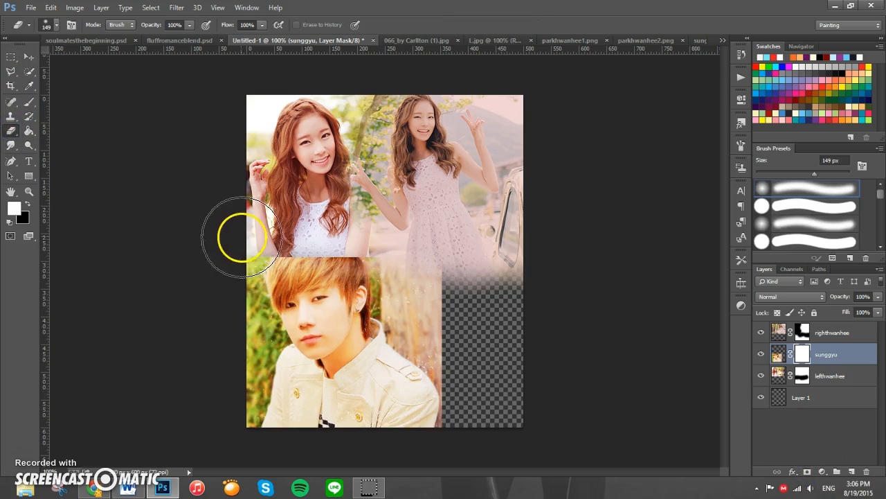
pyautogui.moveTo(260, 234)
pyautogui.mouseDown()
pyautogui.moveTo(240, 223)
pyautogui.moveTo(269, 234)
pyautogui.moveTo(324, 220)
pyautogui.moveTo(306, 233)
pyautogui.moveTo(429, 242)
pyautogui.mouseUp()
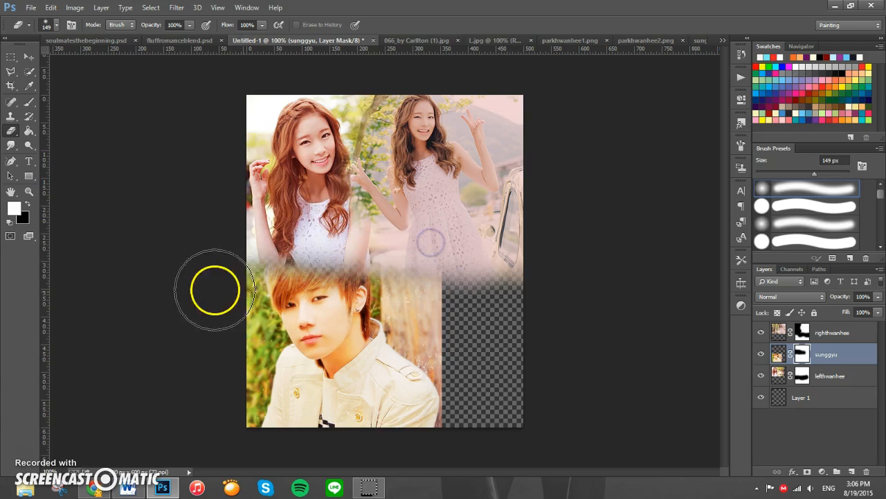
pyautogui.click(29, 57)
pyautogui.moveTo(362, 369); pyautogui.dragTo(363, 368)
# Step: Restore the hair along sunggyu's upper edge by painting its mask white with a soft 64 px Brush
pyautogui.click(30, 104)
pyautogui.rightClick(358, 274)
pyautogui.moveTo(335, 277); pyautogui.dragTo(264, 274)
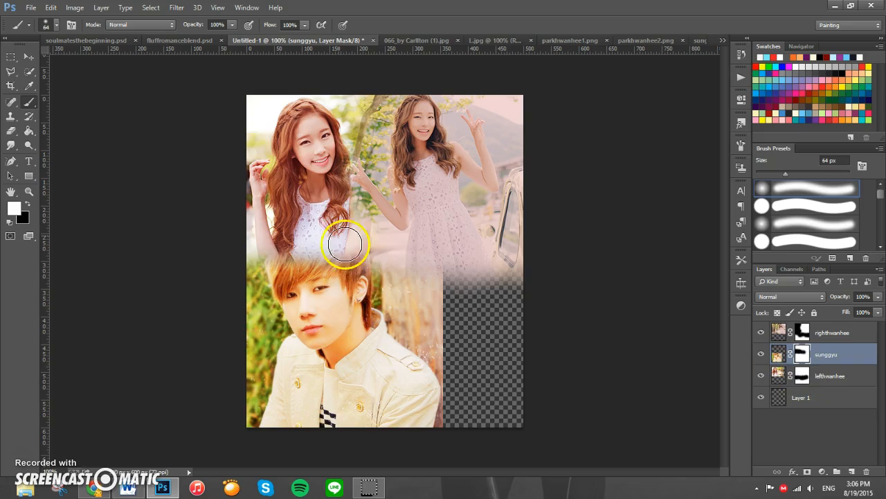
# Step: Paint white along the lower edge of the lefthwanhee mask with the soft 64 px Brush to refine the blend
pyautogui.click(802, 376)
pyautogui.moveTo(270, 268)
pyautogui.mouseDown()
pyautogui.moveTo(307, 256)
pyautogui.moveTo(365, 262)
pyautogui.mouseUp()
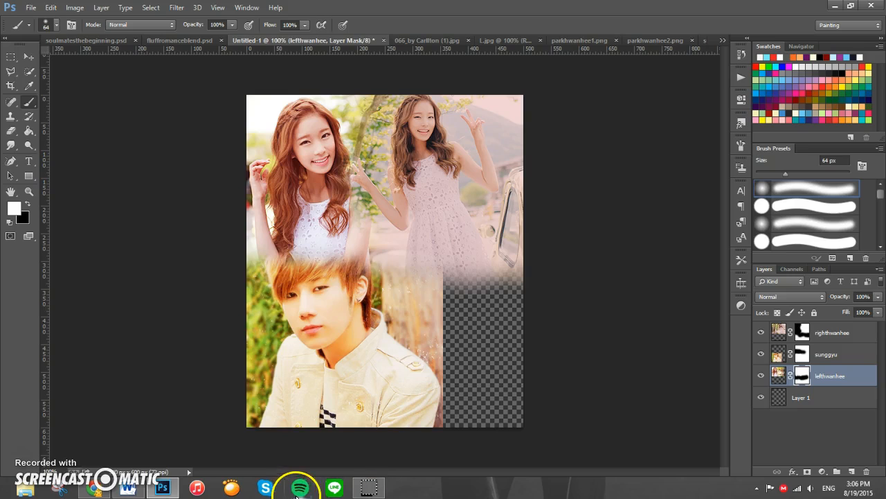
pyautogui.moveTo(258, 249)
pyautogui.mouseDown()
pyautogui.moveTo(252, 225)
pyautogui.moveTo(270, 247)
pyautogui.mouseUp()
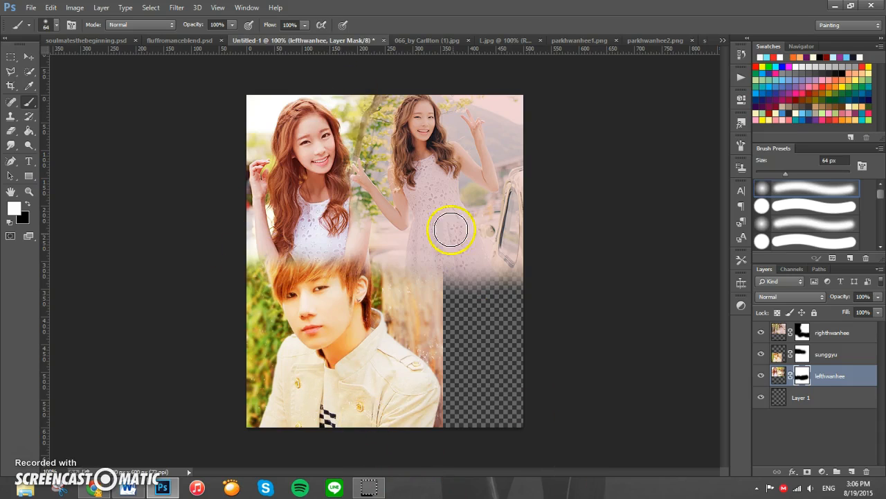
# Step: Bring up the L.jpg photo and remove its horizontal guide
pyautogui.click(30, 56)
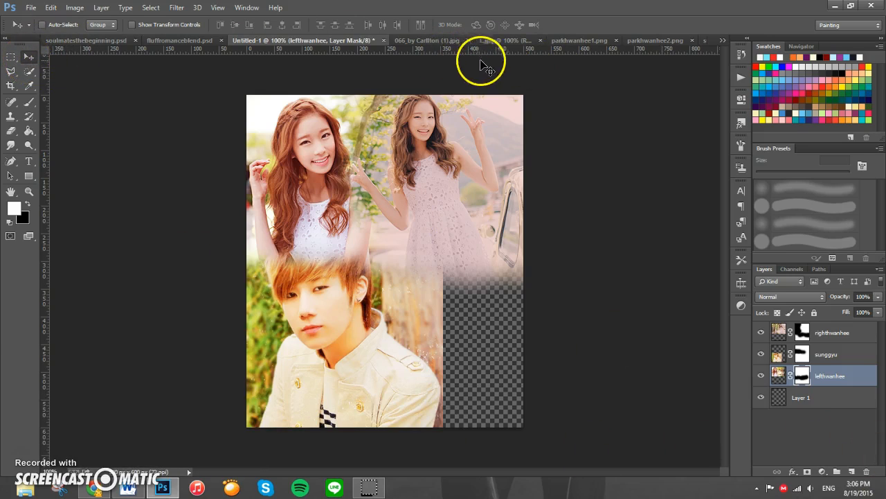
pyautogui.click(510, 41)
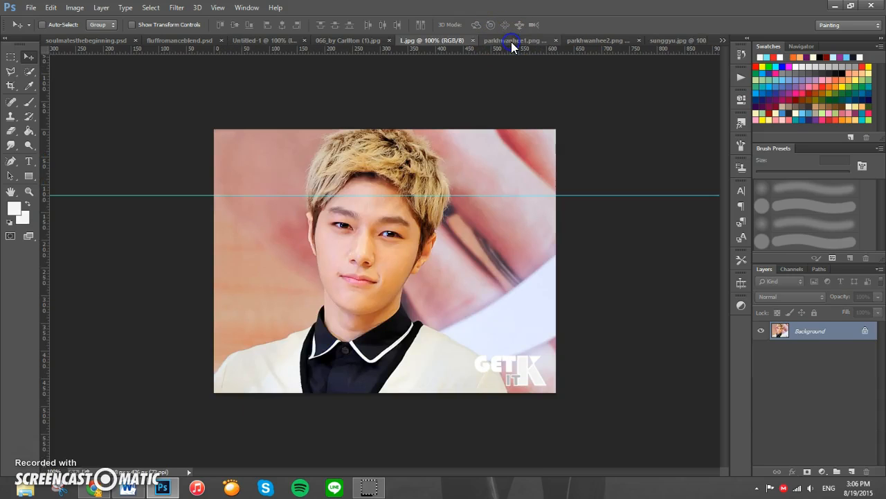
pyautogui.moveTo(359, 195); pyautogui.dragTo(350, 47)
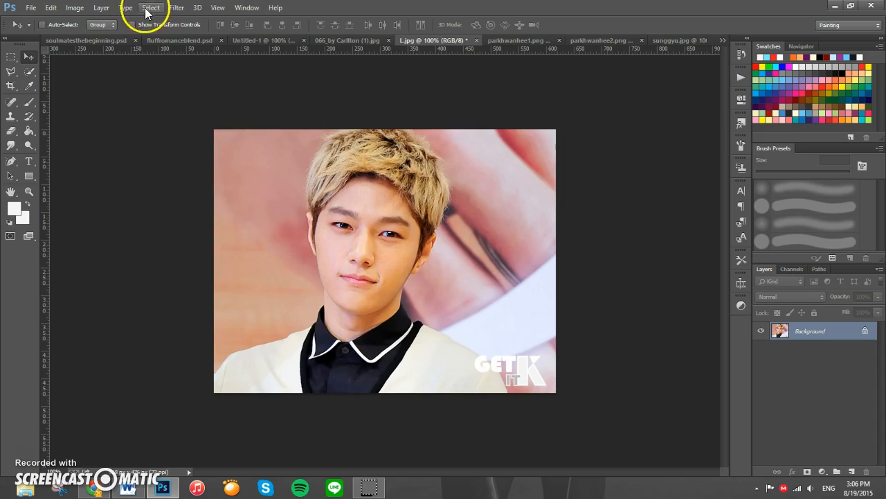
# Step: Copy the L.jpg photo into Untitled-1 as the topmost layer and rename that layer L
pyautogui.moveTo(366, 272); pyautogui.dragTo(265, 88)
pyautogui.click(449, 188)
pyautogui.moveTo(352, 253); pyautogui.dragTo(550, 349)
pyautogui.click(764, 379)
pyautogui.moveTo(764, 380); pyautogui.dragTo(827, 326)
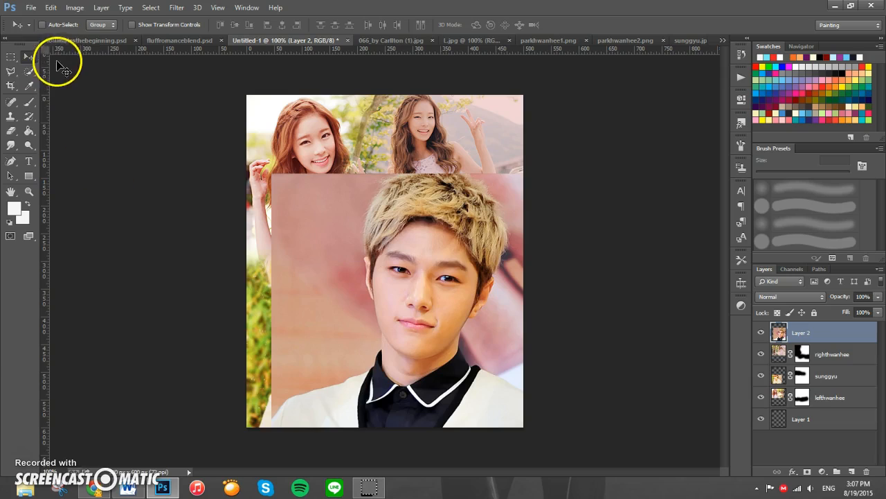
pyautogui.doubleClick(802, 333)
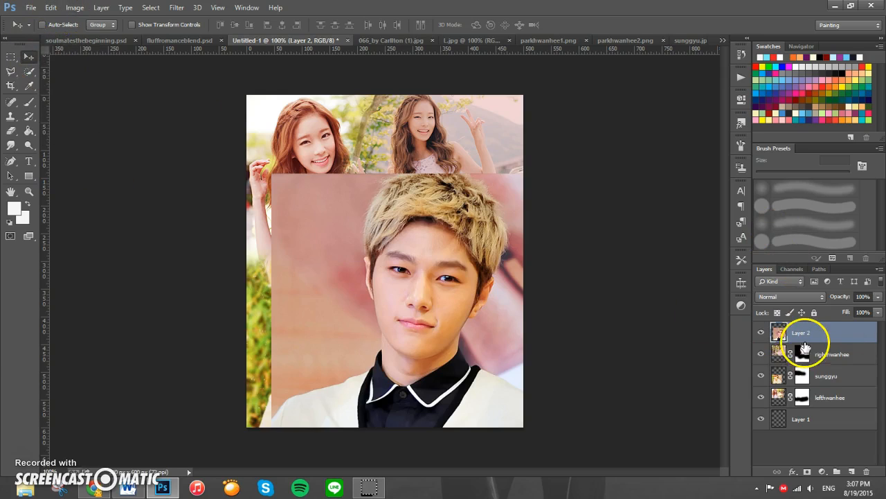
pyautogui.press('Return')
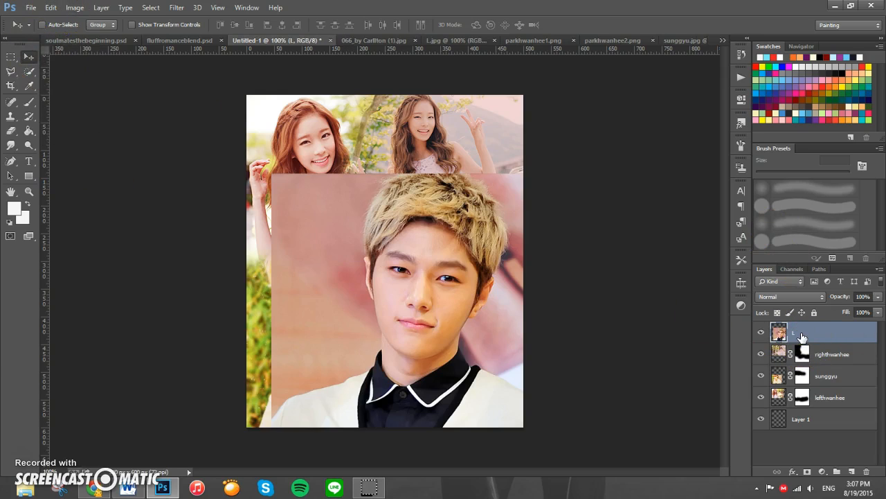
# Step: Scale the L portrait down to about 71% and position it in the canvas's lower-right corner
pyautogui.click(51, 7)
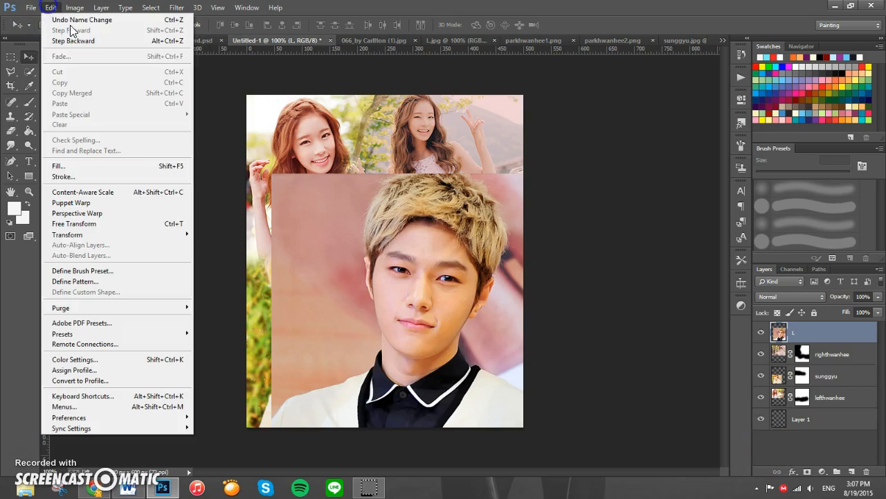
pyautogui.moveTo(161, 234)
pyautogui.click(226, 252)
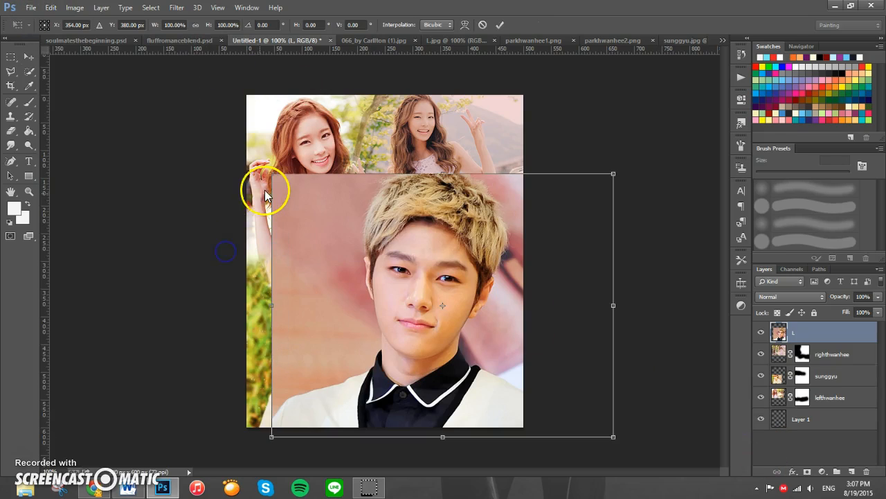
pyautogui.moveTo(272, 174); pyautogui.dragTo(375, 228)
pyautogui.moveTo(514, 331); pyautogui.dragTo(494, 340)
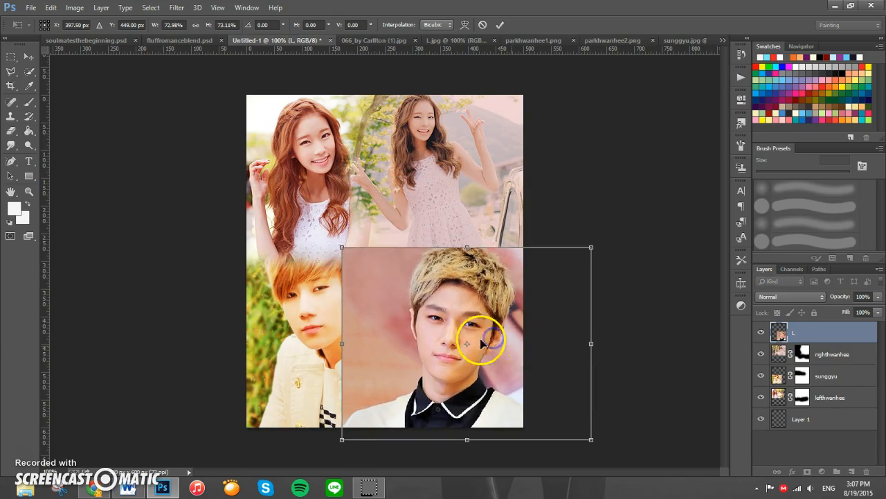
pyautogui.moveTo(345, 248); pyautogui.dragTo(352, 253)
pyautogui.moveTo(537, 357); pyautogui.dragTo(526, 367)
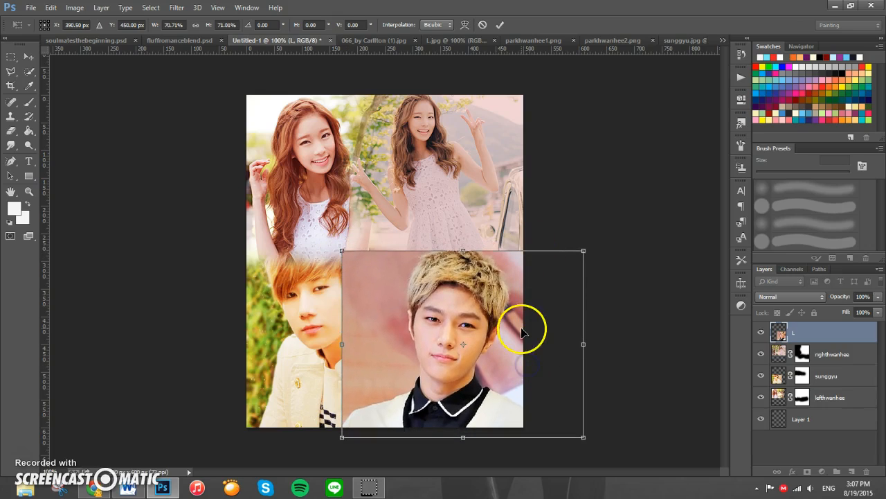
pyautogui.click(498, 26)
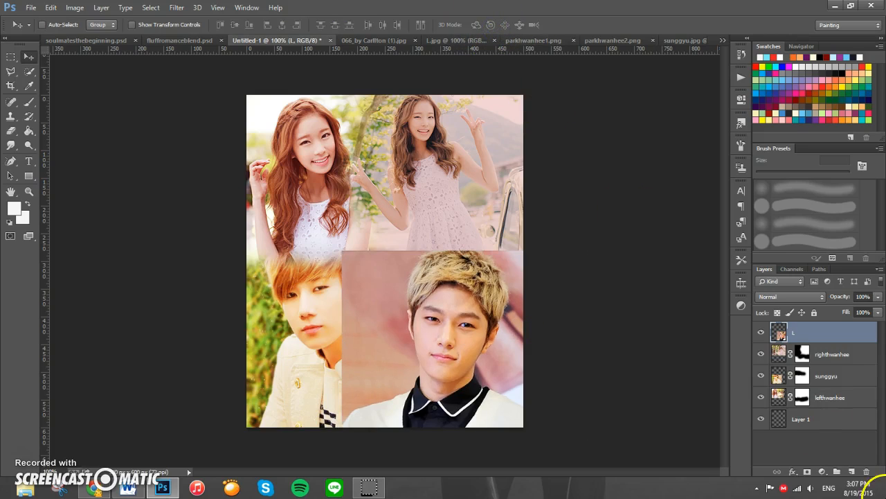
# Step: Add a layer mask to L and fade out its left and upper edges with the soft 149 px Eraser
pyautogui.click(806, 471)
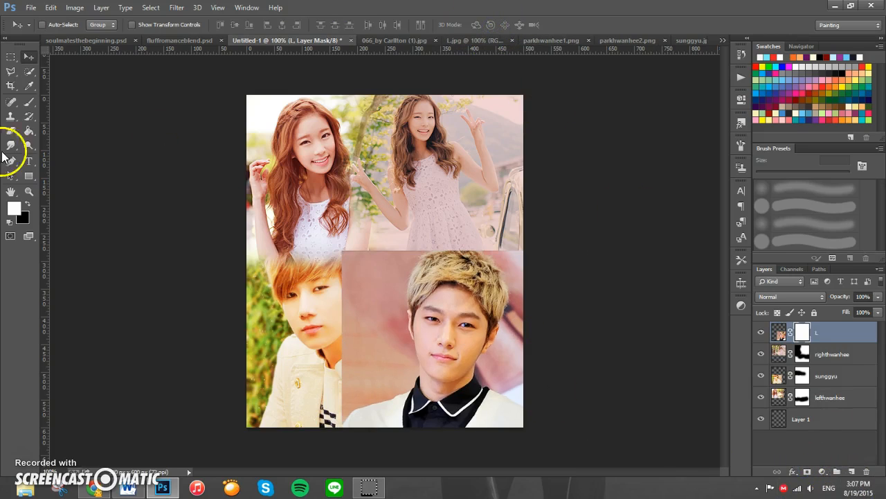
pyautogui.click(11, 130)
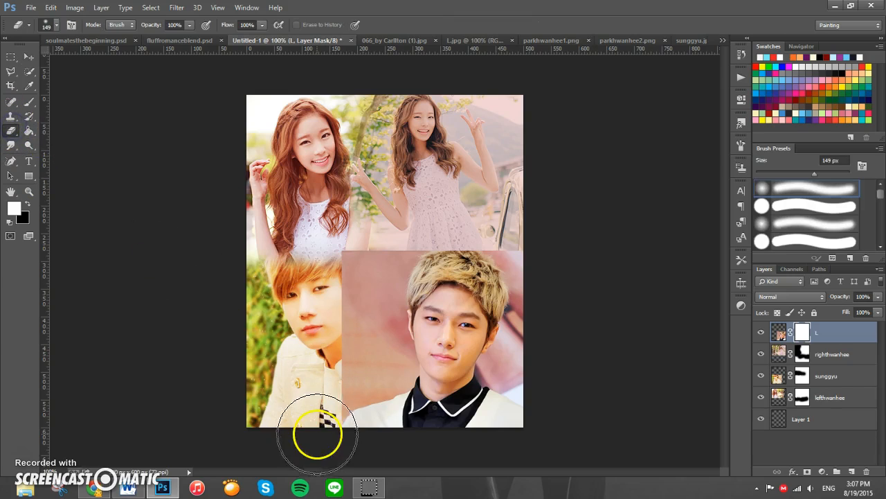
pyautogui.moveTo(321, 418)
pyautogui.mouseDown()
pyautogui.moveTo(331, 230)
pyautogui.moveTo(354, 234)
pyautogui.moveTo(403, 199)
pyautogui.moveTo(401, 210)
pyautogui.moveTo(411, 210)
pyautogui.moveTo(387, 225)
pyautogui.moveTo(552, 240)
pyautogui.mouseUp()
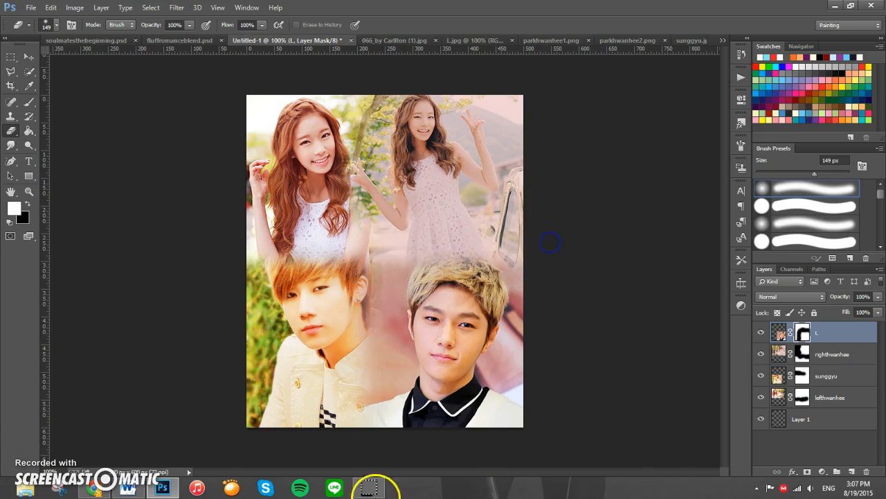
pyautogui.moveTo(324, 331)
pyautogui.mouseDown()
pyautogui.moveTo(367, 361)
pyautogui.moveTo(353, 333)
pyautogui.moveTo(353, 284)
pyautogui.moveTo(319, 321)
pyautogui.moveTo(326, 349)
pyautogui.moveTo(353, 350)
pyautogui.moveTo(359, 300)
pyautogui.mouseUp()
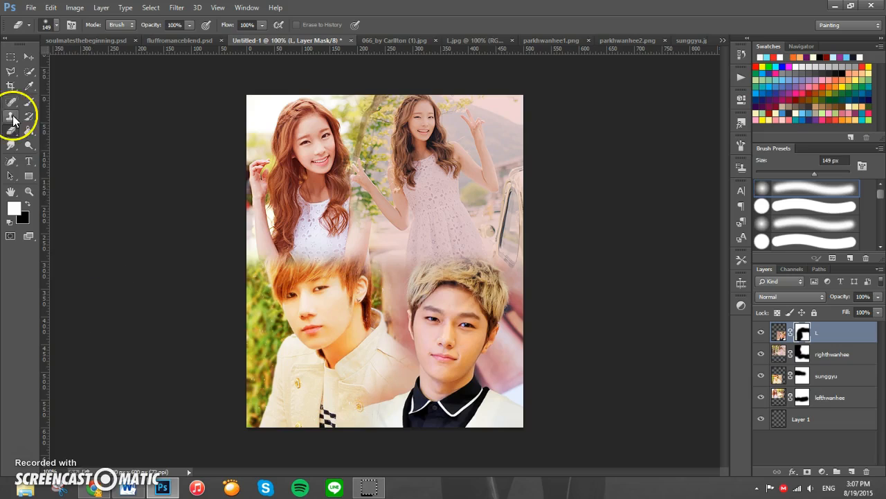
# Step: Float fluffromanceblend.psd in its own window over Untitled-1 and select its INDESIGN PSD 004 group
pyautogui.click(29, 58)
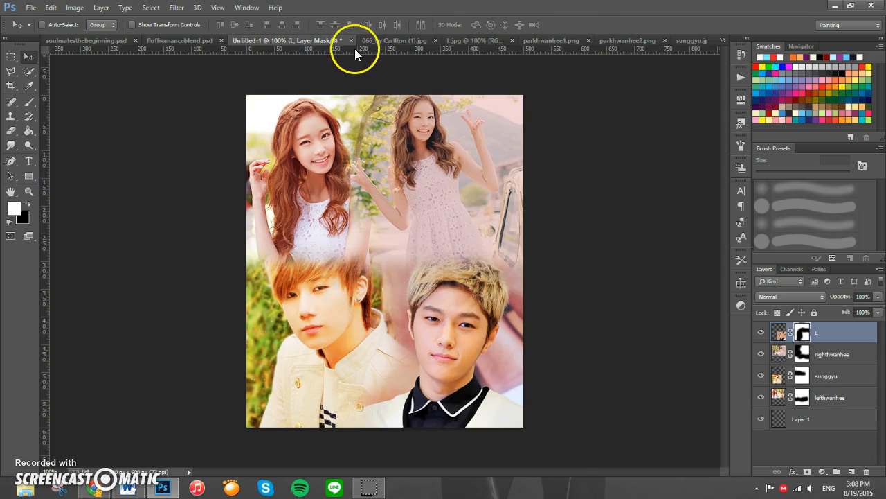
pyautogui.click(64, 41)
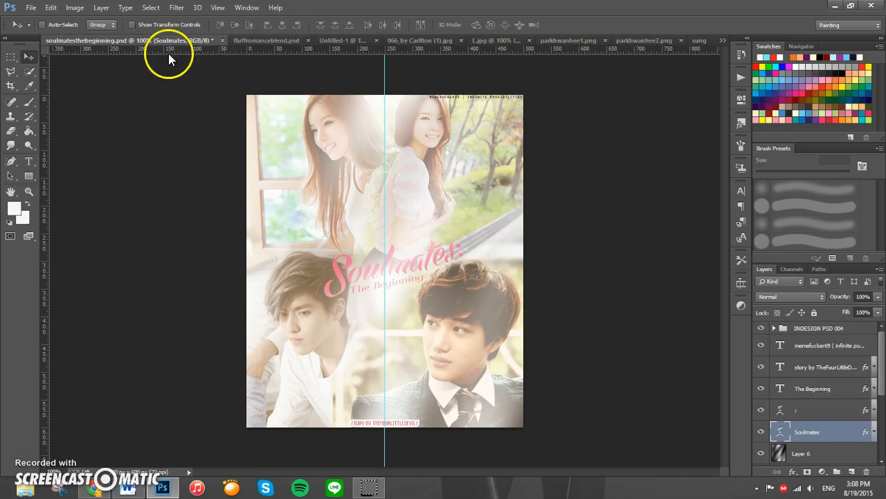
pyautogui.moveTo(284, 40); pyautogui.dragTo(267, 135)
pyautogui.click(828, 329)
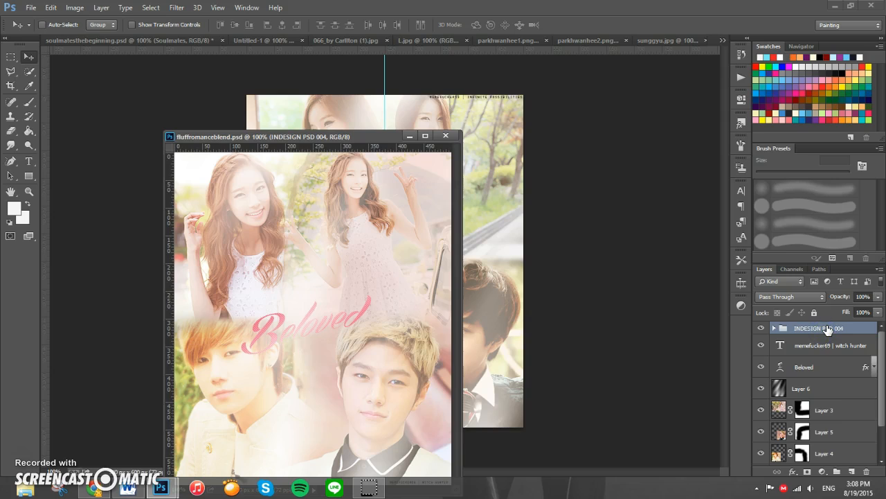
pyautogui.click(322, 43)
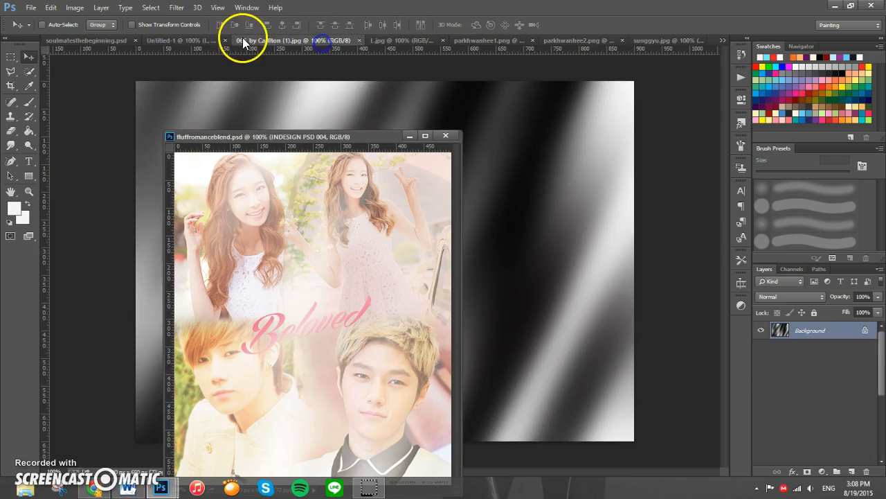
pyautogui.click(217, 43)
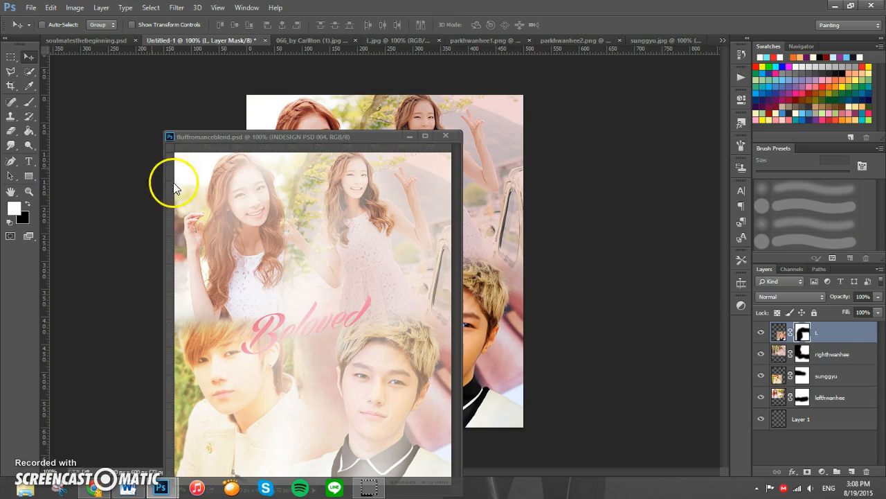
# Step: Copy the INDESIGN PSD 004 group from fluffromanceblend.psd into Untitled-1 above the L layer and close the source file
pyautogui.click(302, 138)
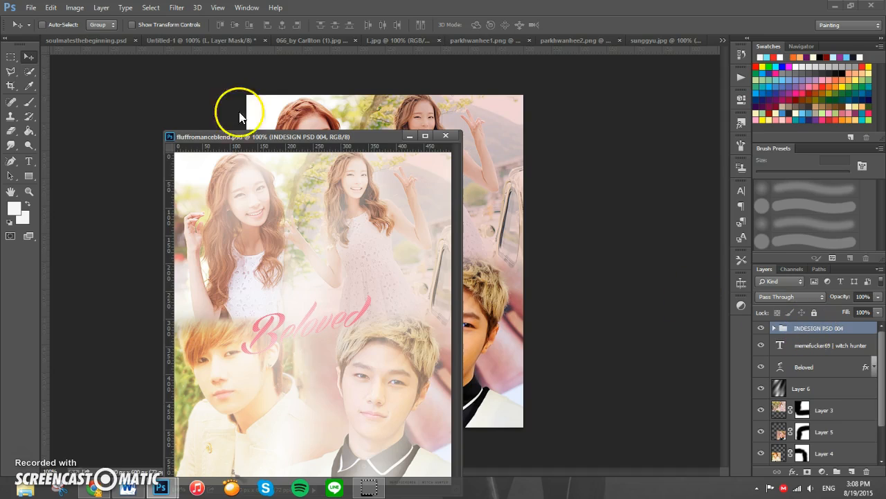
pyautogui.moveTo(318, 137); pyautogui.dragTo(214, 62)
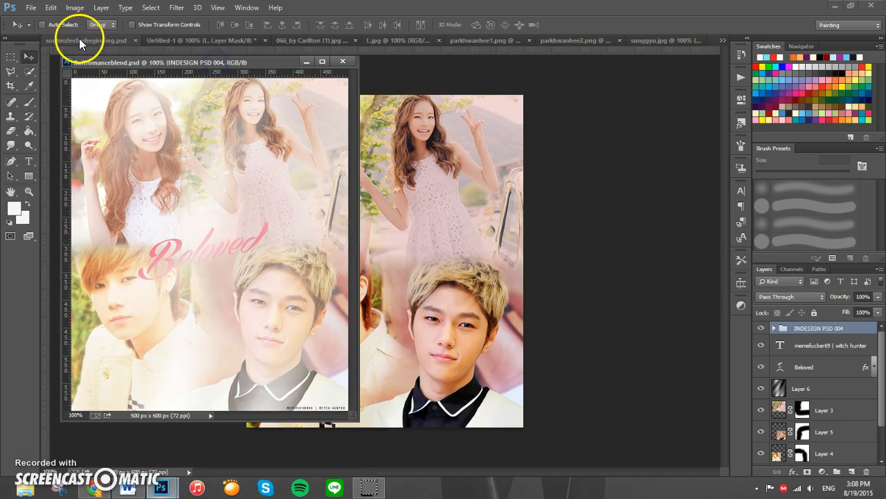
pyautogui.moveTo(103, 46); pyautogui.dragTo(148, 90)
pyautogui.moveTo(817, 331); pyautogui.dragTo(528, 339)
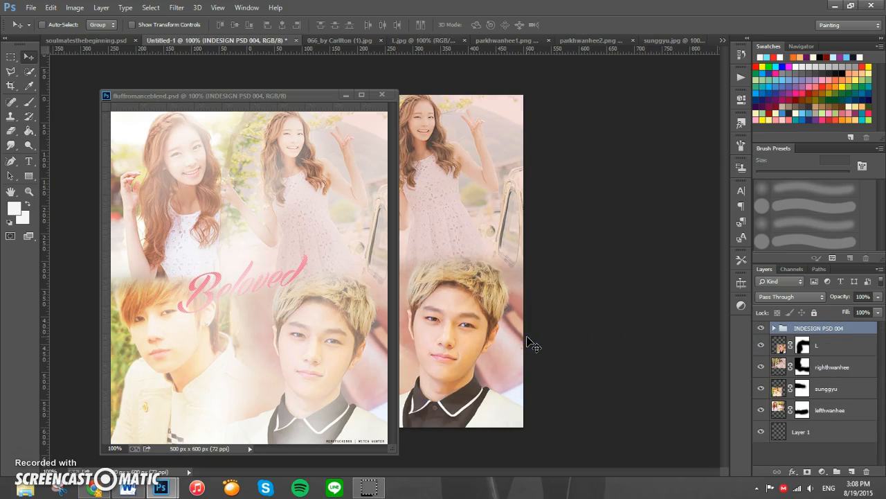
pyautogui.click(384, 95)
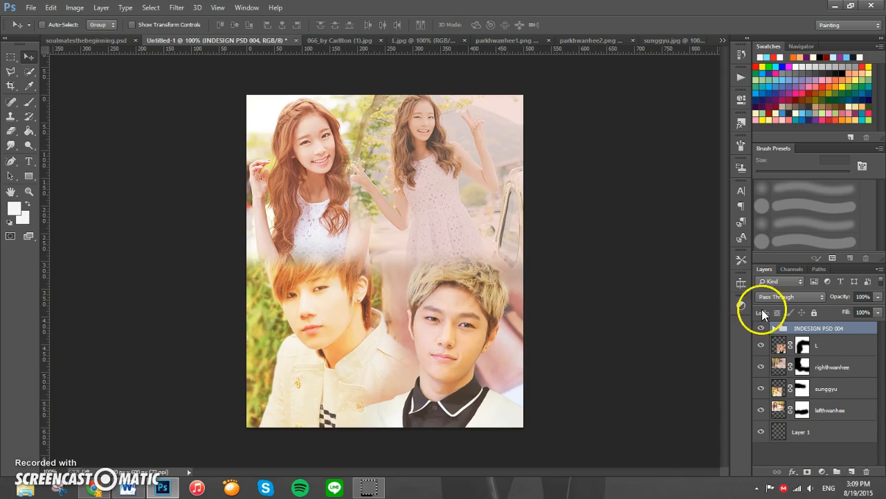
# Step: Examine the adjustment layers inside the INDESIGN PSD 004 group and collapse the group again
pyautogui.click(774, 330)
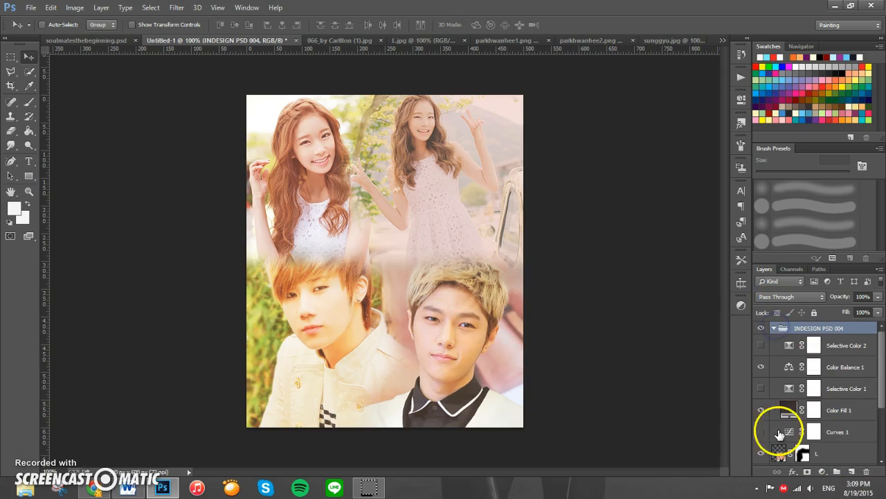
pyautogui.click(775, 329)
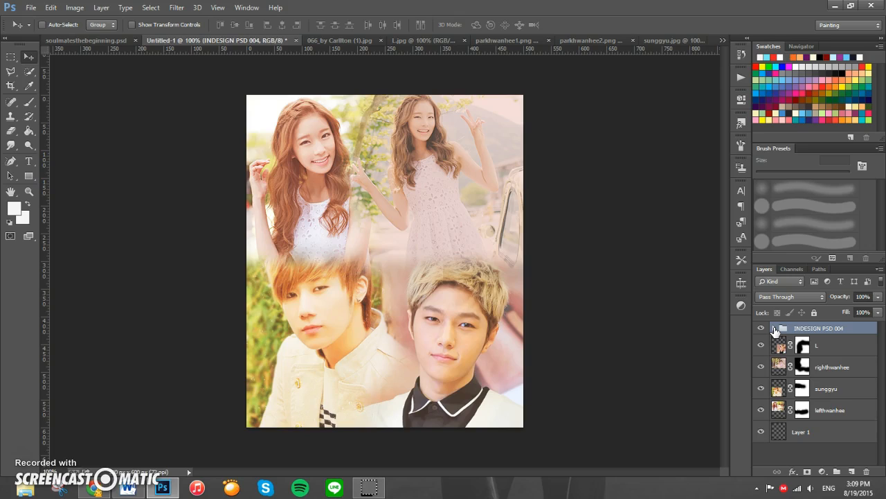
pyautogui.click(770, 328)
pyautogui.click(774, 329)
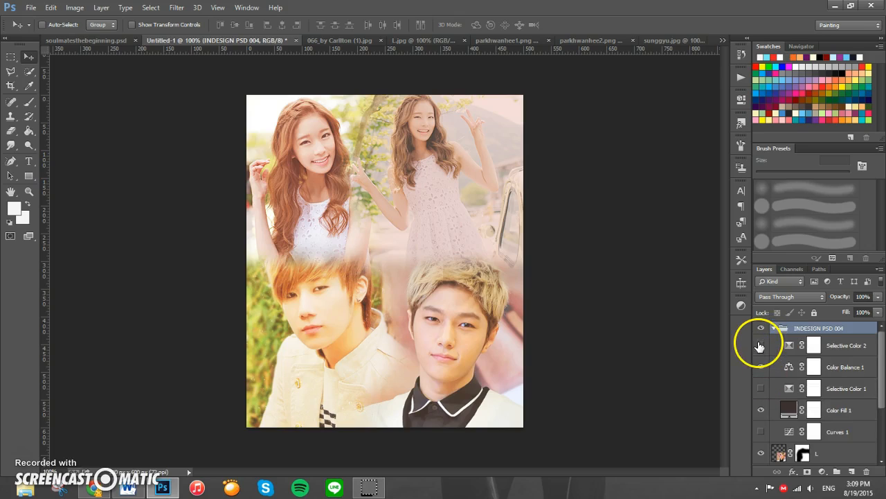
pyautogui.click(761, 346)
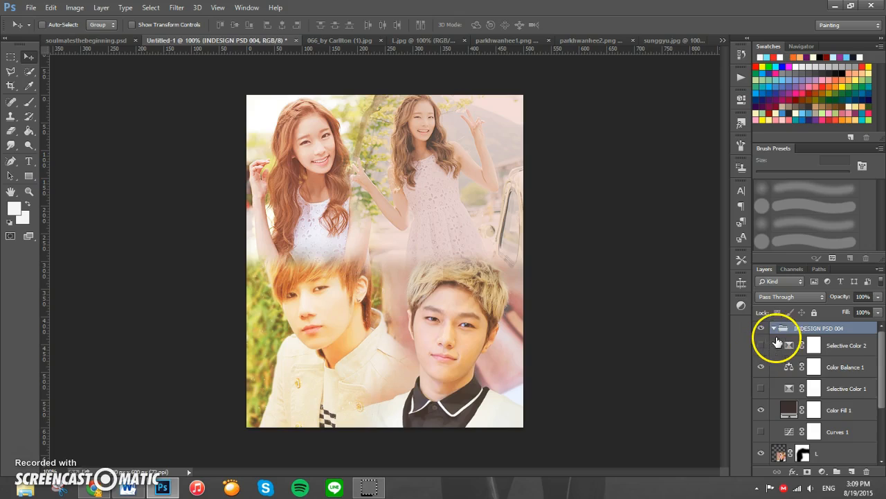
pyautogui.click(774, 329)
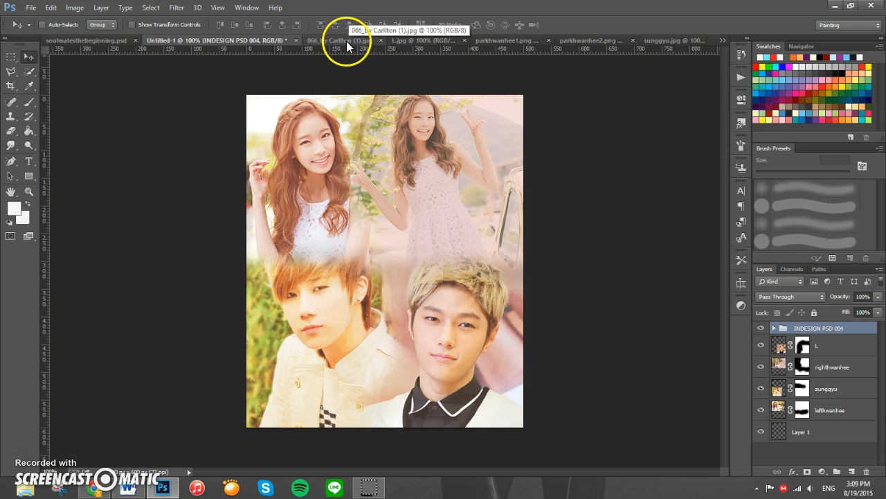
# Step: Float the 066 light texture image in its own window, copy it into Untitled-1 and close the source file
pyautogui.moveTo(346, 40); pyautogui.dragTo(356, 90)
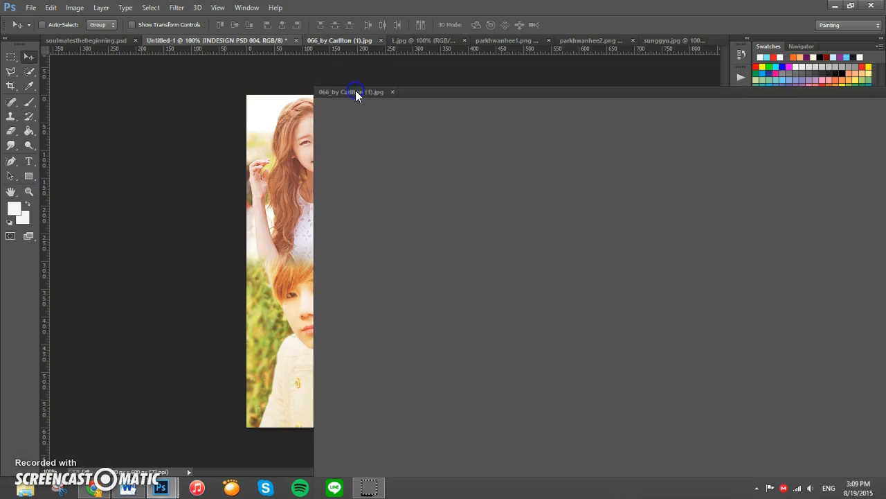
pyautogui.moveTo(497, 90); pyautogui.dragTo(215, 65)
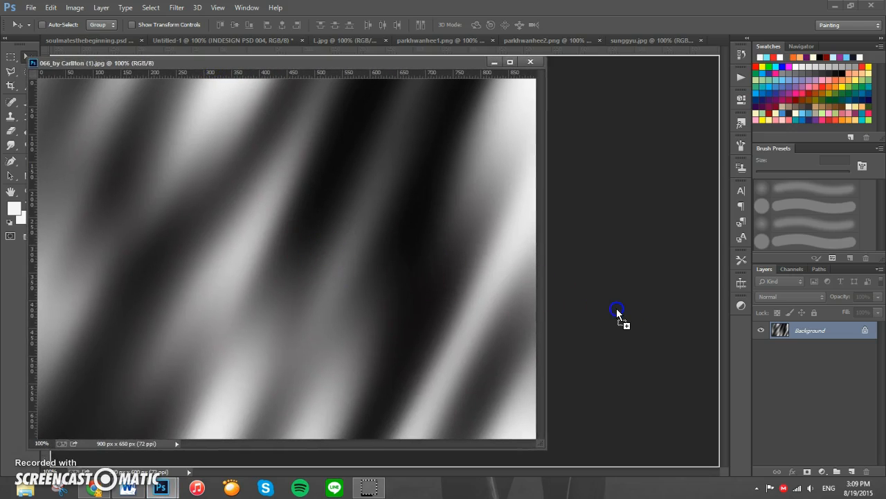
pyautogui.click(531, 61)
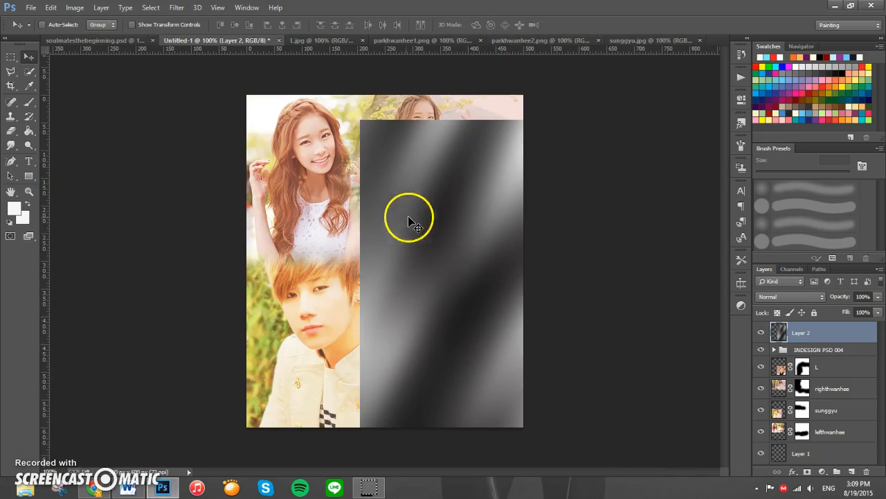
# Step: Place the texture layer directly below the INDESIGN PSD 004 group and reposition it to cover the whole canvas
pyautogui.moveTo(512, 305)
pyautogui.mouseDown()
pyautogui.moveTo(489, 289)
pyautogui.moveTo(501, 292)
pyautogui.mouseUp()
pyautogui.moveTo(801, 330); pyautogui.dragTo(815, 361)
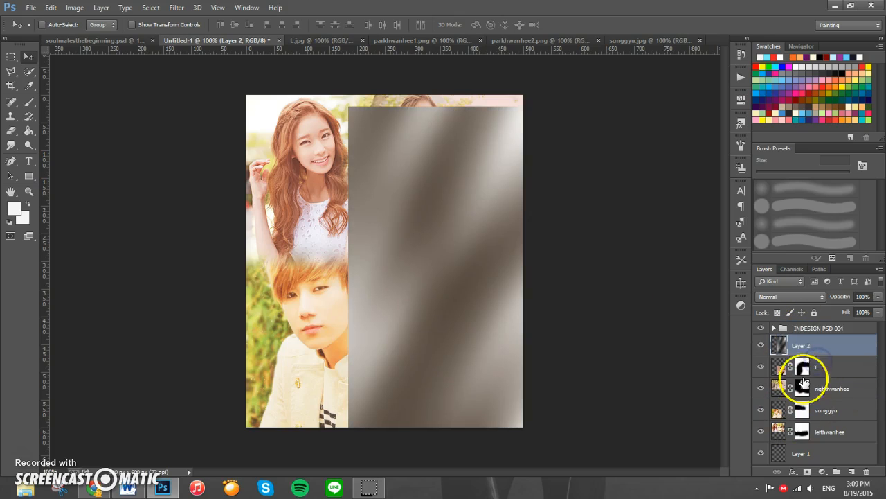
pyautogui.moveTo(436, 308); pyautogui.dragTo(309, 300)
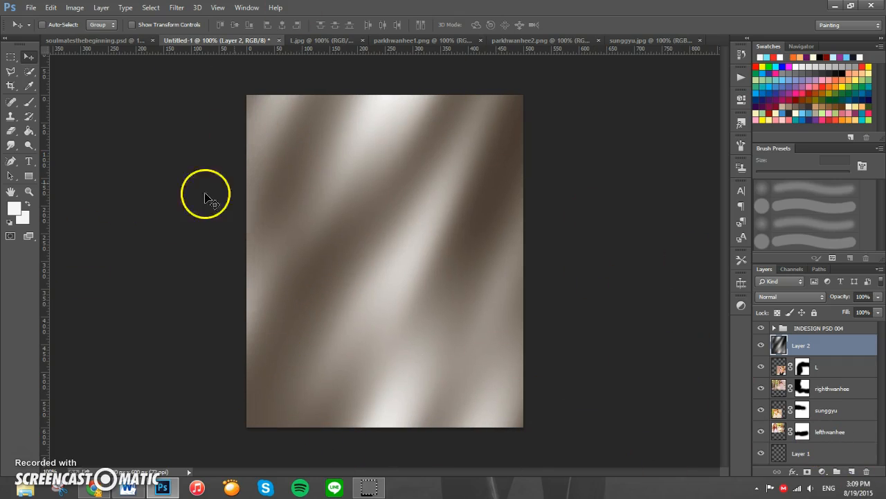
# Step: Set the texture layer to Screen blending at 89% opacity and shift it slightly over the portraits
pyautogui.click(786, 296)
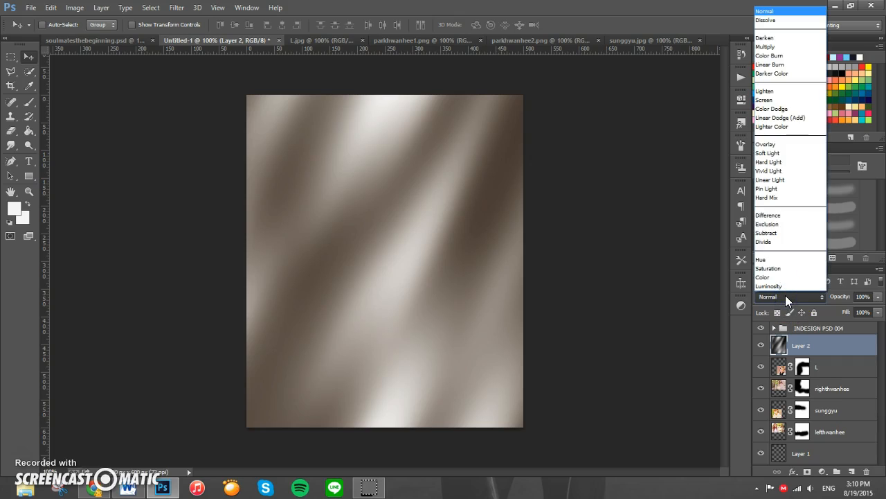
pyautogui.click(790, 99)
pyautogui.moveTo(489, 392); pyautogui.dragTo(453, 387)
pyautogui.click(878, 296)
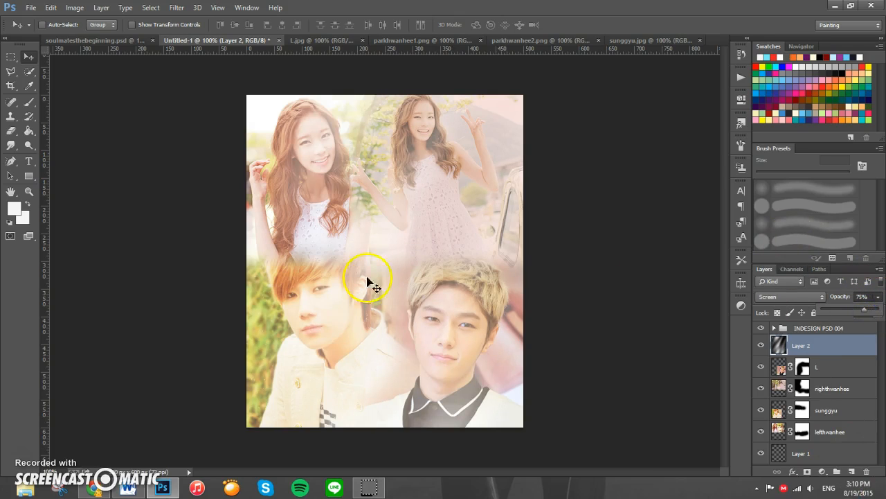
pyautogui.moveTo(865, 309); pyautogui.dragTo(876, 312)
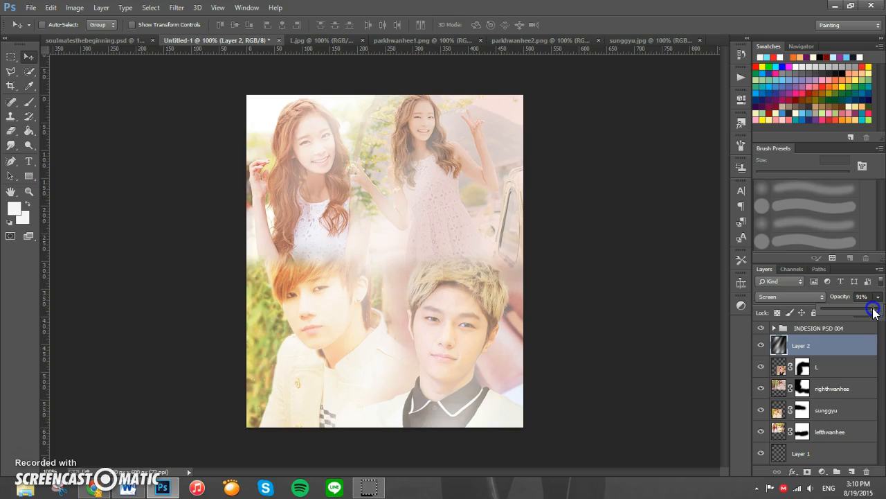
pyautogui.click(332, 271)
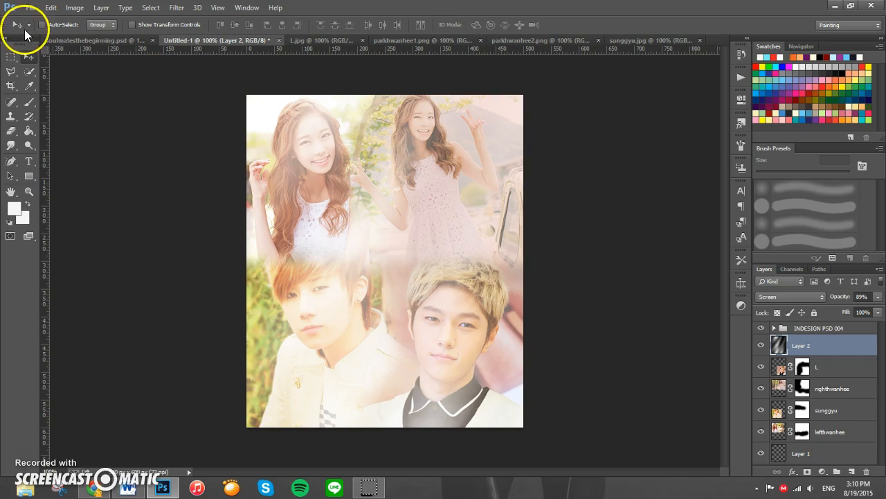
# Step: Examine the clipped Curves 2 adjustment in soulmatesthebeginning.psd, toggling its visibility, and compare that finished example with Untitled-1
pyautogui.click(79, 42)
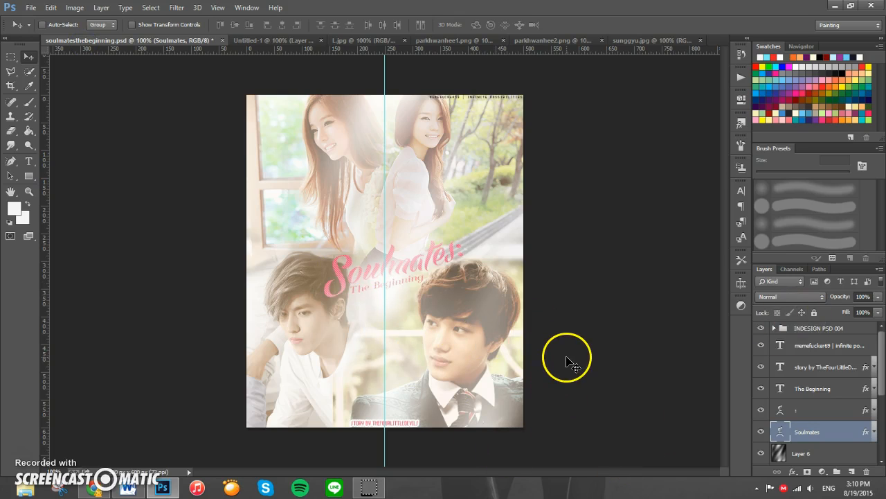
pyautogui.scroll(-4, 885, 370)
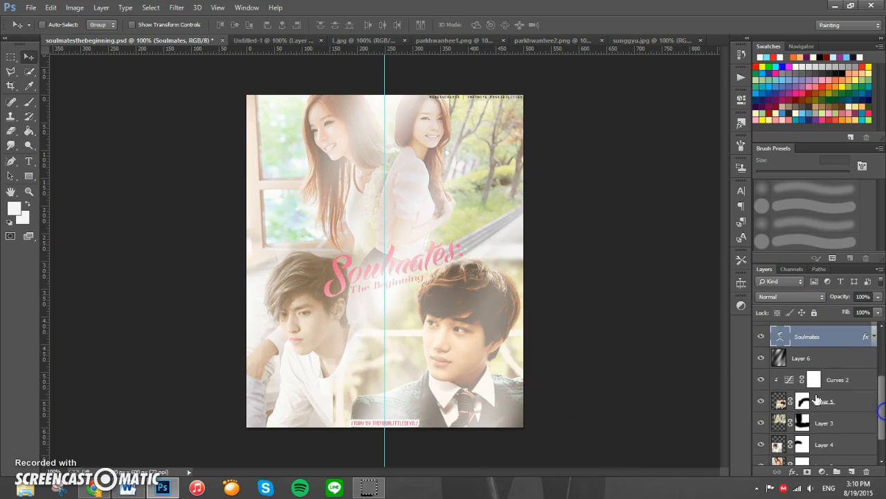
pyautogui.click(761, 380)
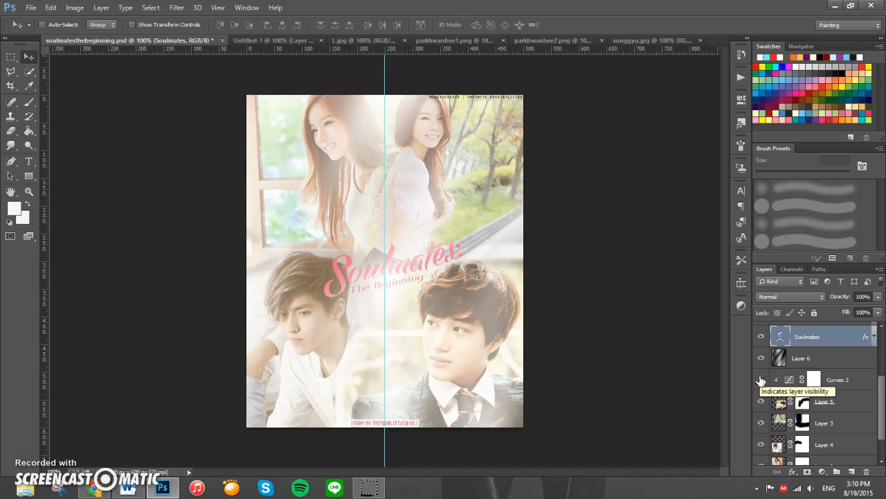
pyautogui.click(849, 380)
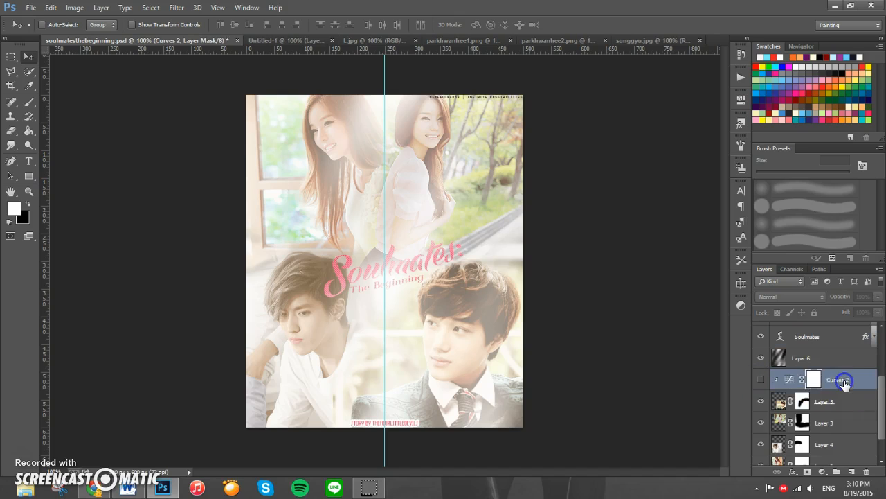
pyautogui.doubleClick(789, 381)
pyautogui.moveTo(697, 159); pyautogui.dragTo(695, 179)
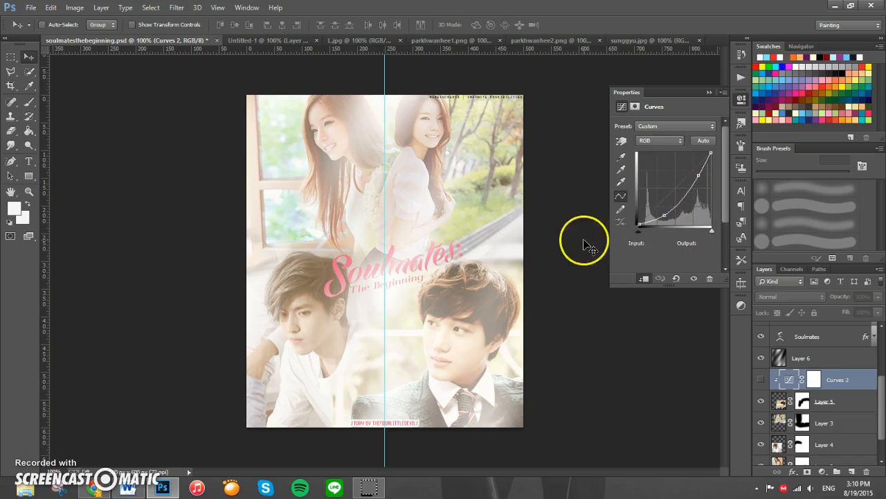
pyautogui.click(709, 92)
pyautogui.click(760, 380)
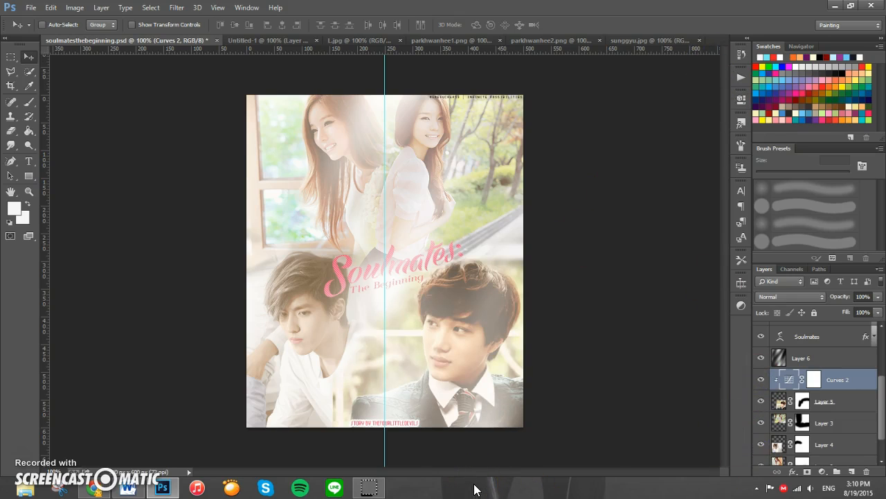
pyautogui.click(277, 40)
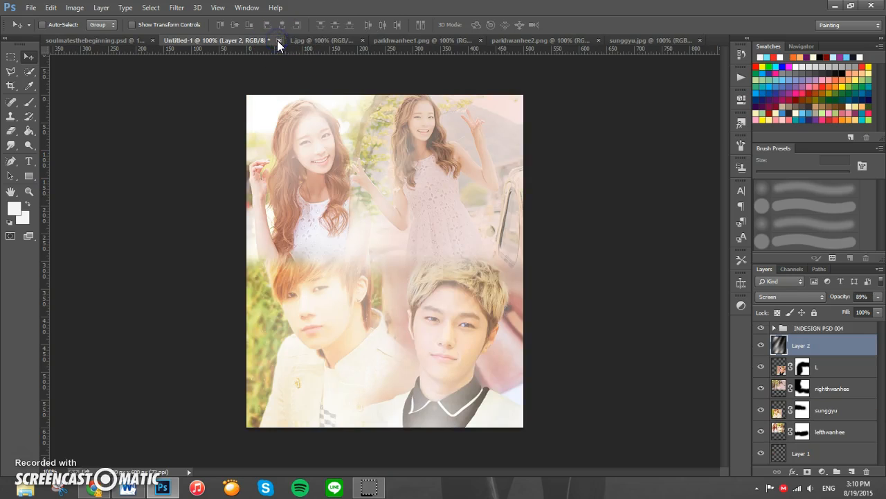
pyautogui.click(92, 41)
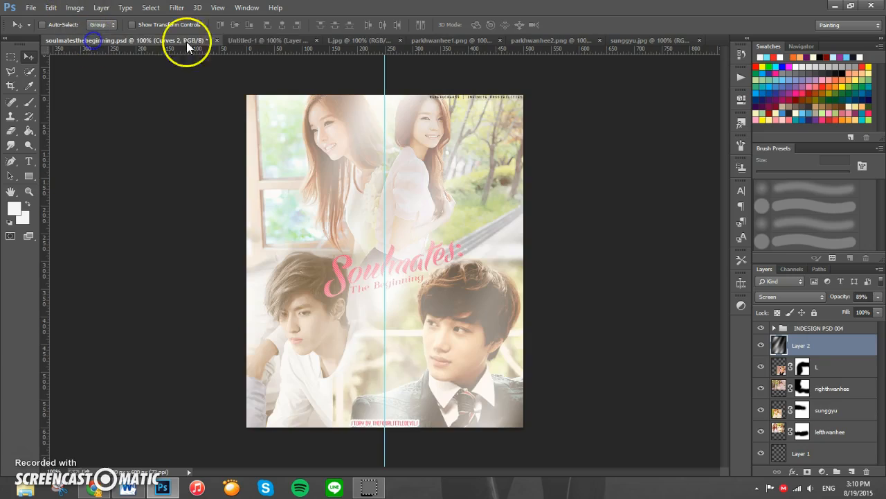
pyautogui.click(269, 34)
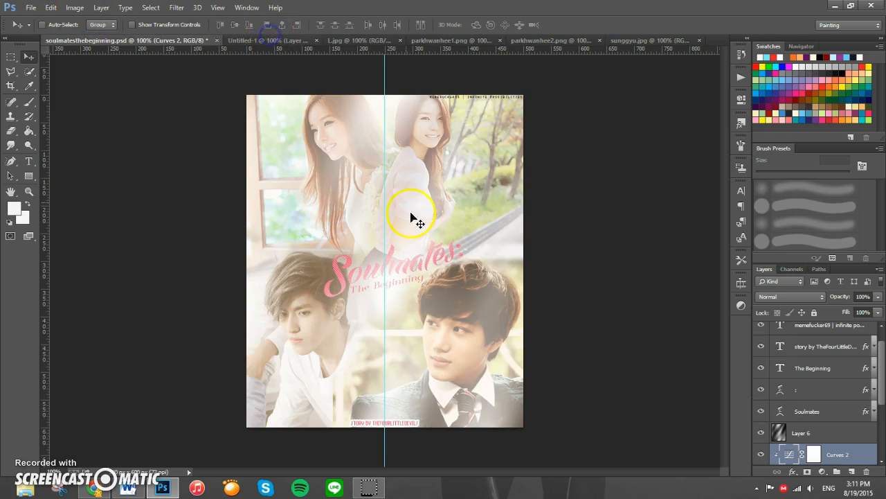
pyautogui.click(292, 41)
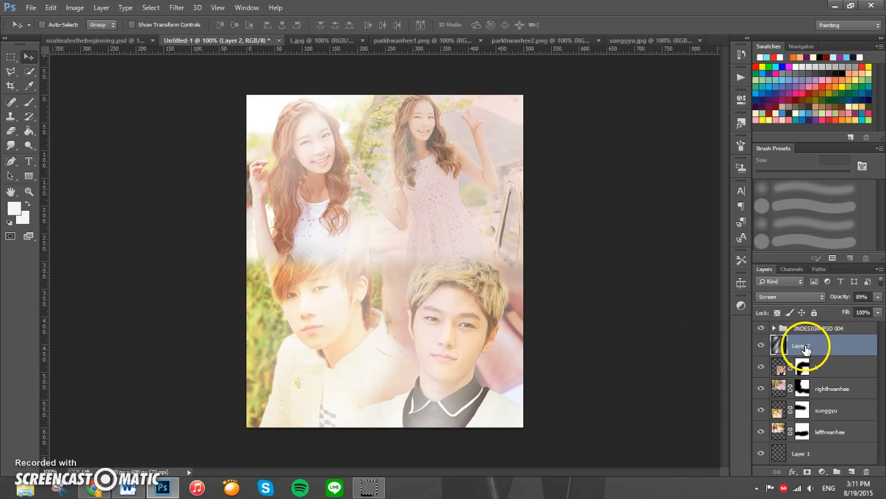
# Step: Add the centred title text Beloved across the middle of the poster in black Orator Std at 81.01 pt
pyautogui.click(28, 163)
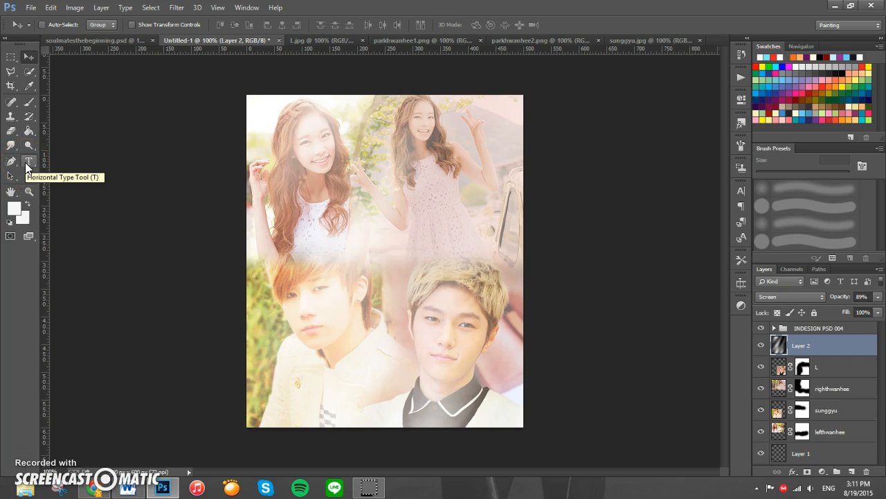
pyautogui.click(29, 163)
pyautogui.moveTo(290, 238); pyautogui.dragTo(498, 309)
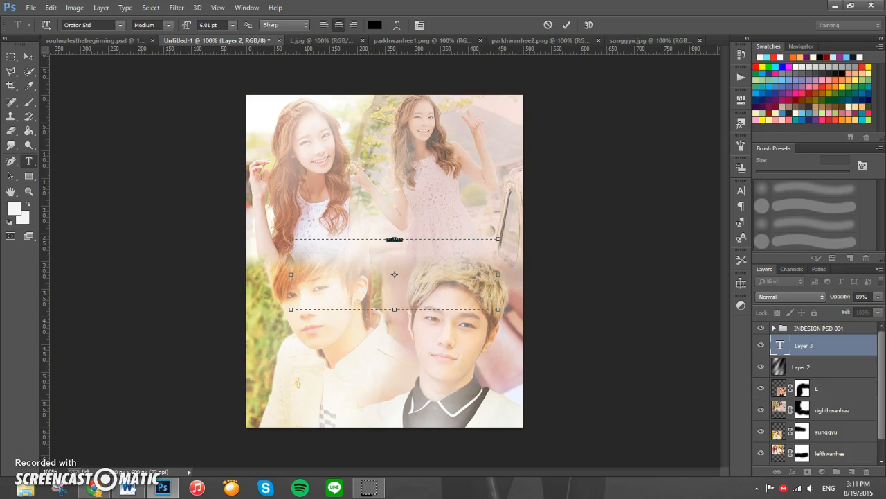
pyautogui.click(202, 25)
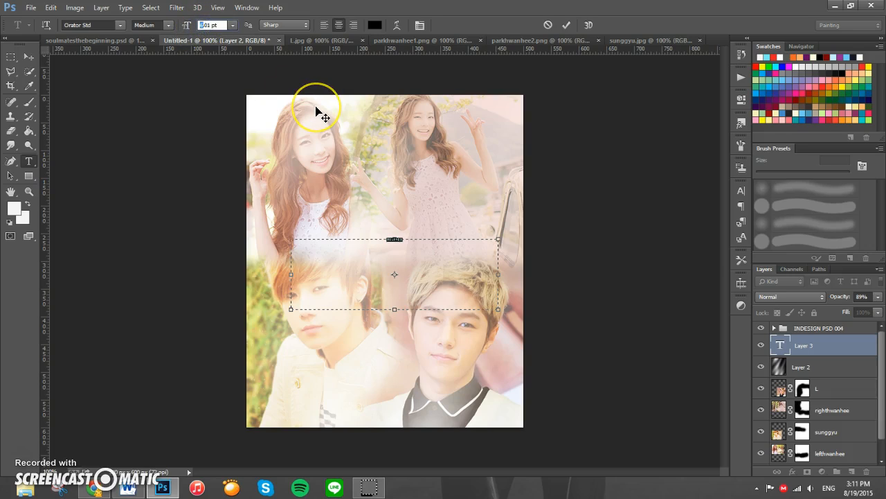
pyautogui.write('1')
pyautogui.press('Return')
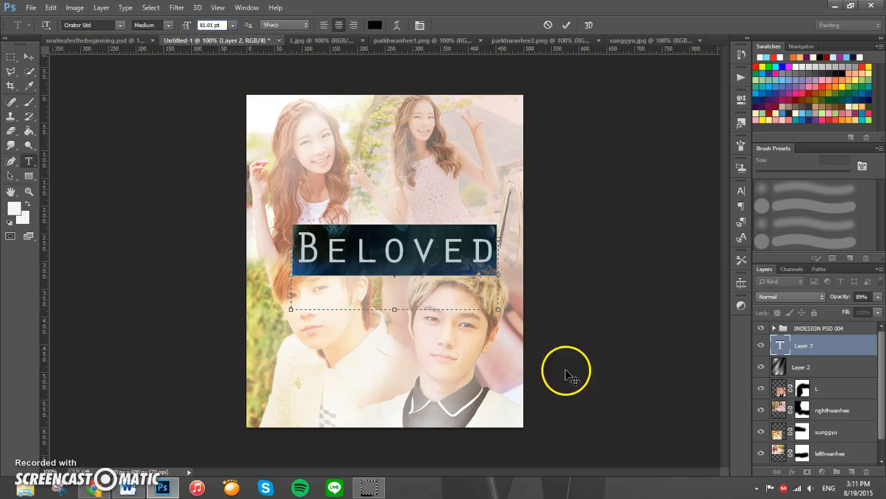
pyautogui.click(462, 260)
pyautogui.hotkey('ctrl', 'a')
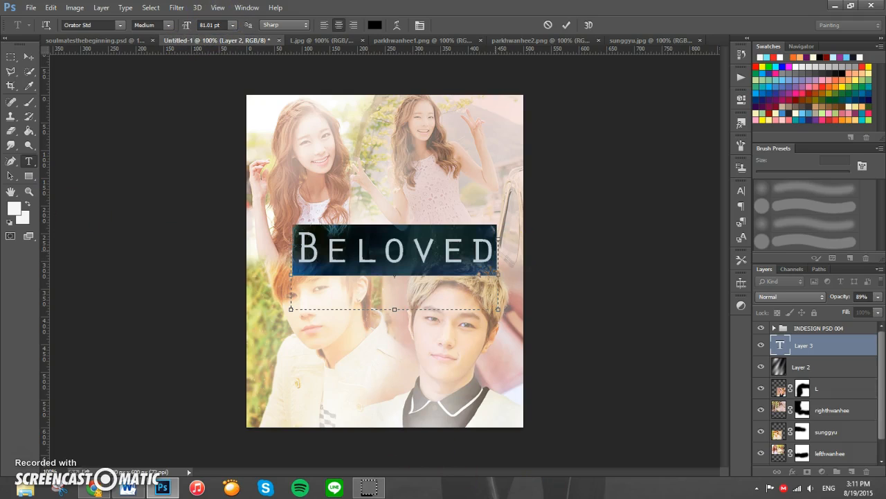
# Step: Save the Soulmates title's pink text colour ed145b from soulmatesthebeginning.psd as a new swatch
pyautogui.click(118, 40)
pyautogui.moveTo(883, 395); pyautogui.dragTo(883, 336)
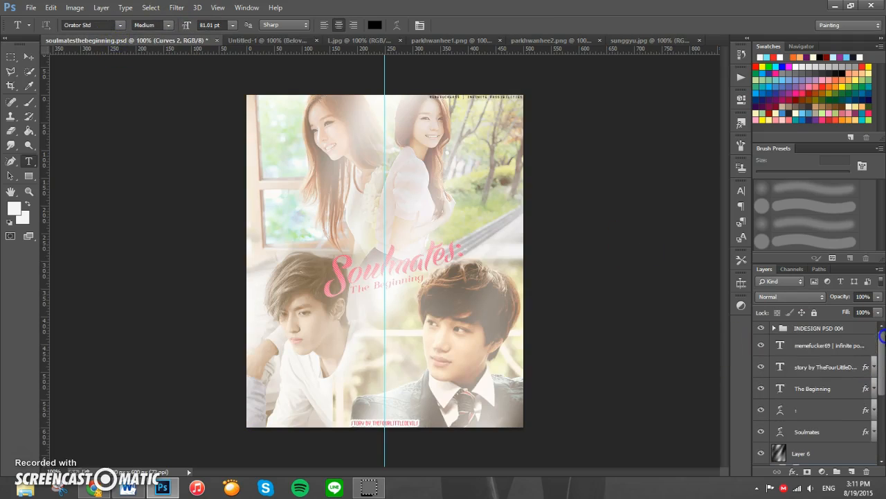
pyautogui.click(779, 435)
pyautogui.doubleClick(779, 435)
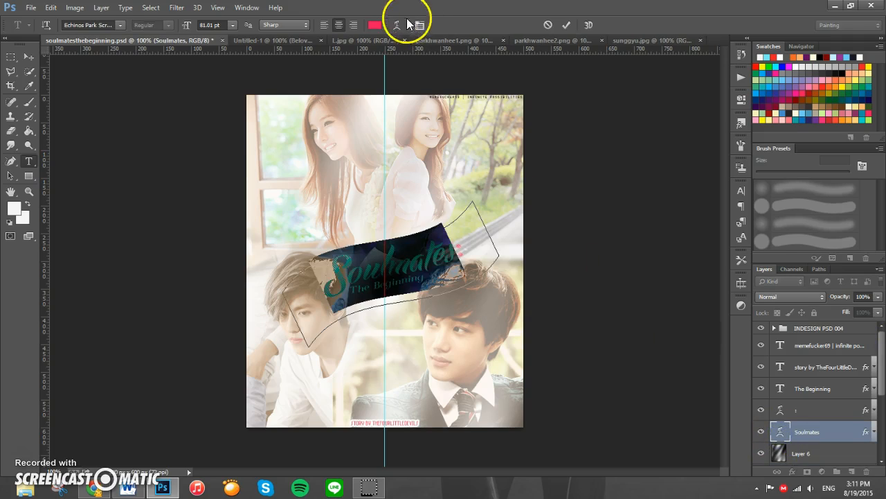
pyautogui.click(375, 25)
pyautogui.click(824, 202)
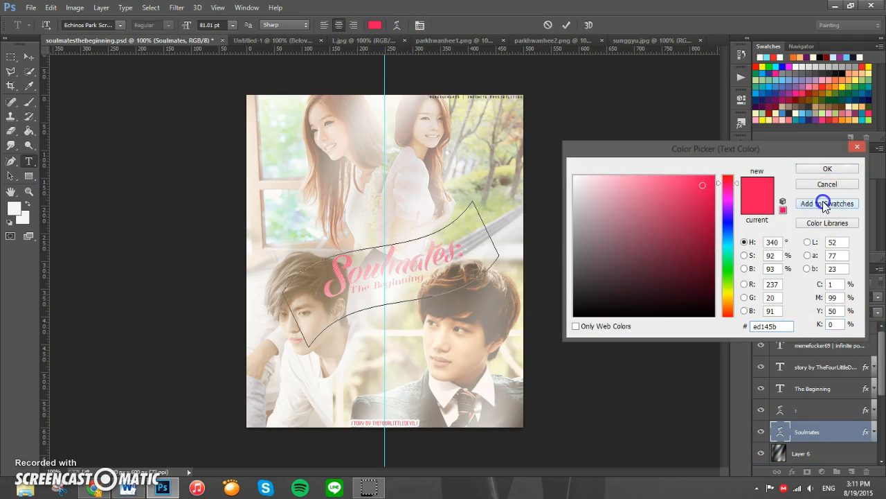
pyautogui.click(540, 164)
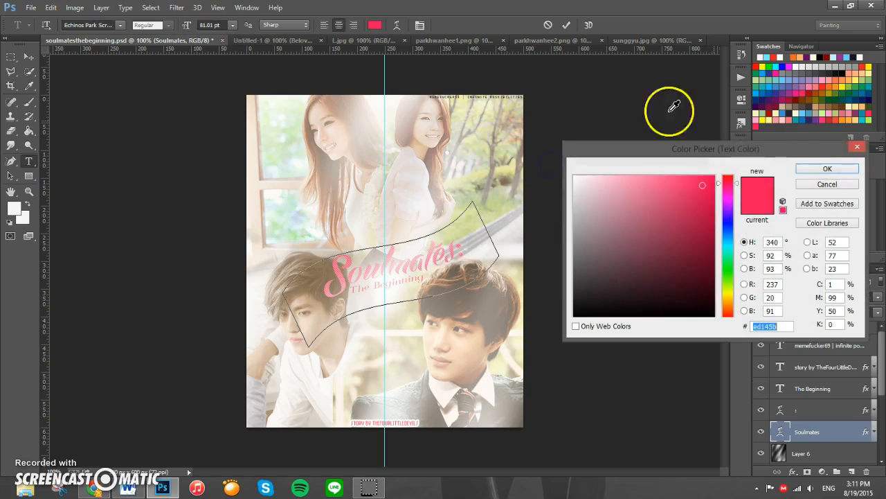
pyautogui.click(827, 168)
# Step: Recolour the Beloved title in Untitled-1 with the saved pink swatch ed145b
pyautogui.click(297, 39)
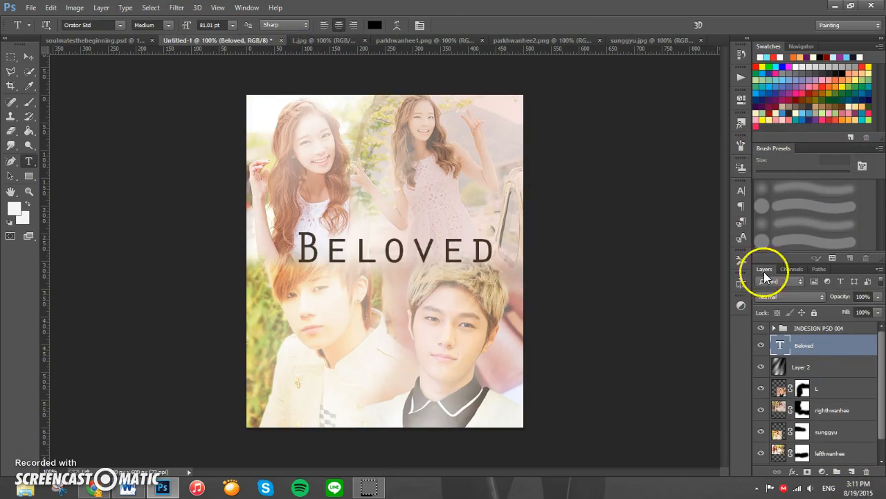
pyautogui.doubleClick(780, 349)
pyautogui.click(375, 25)
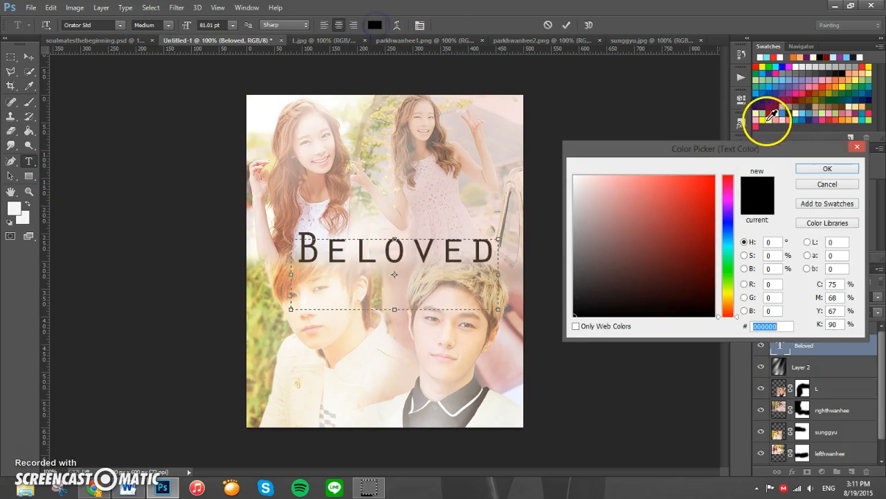
pyautogui.click(758, 122)
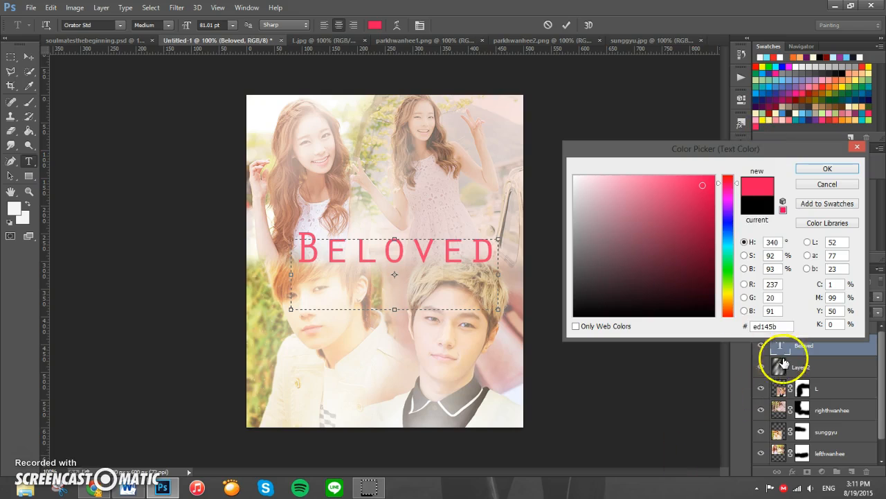
pyautogui.click(827, 169)
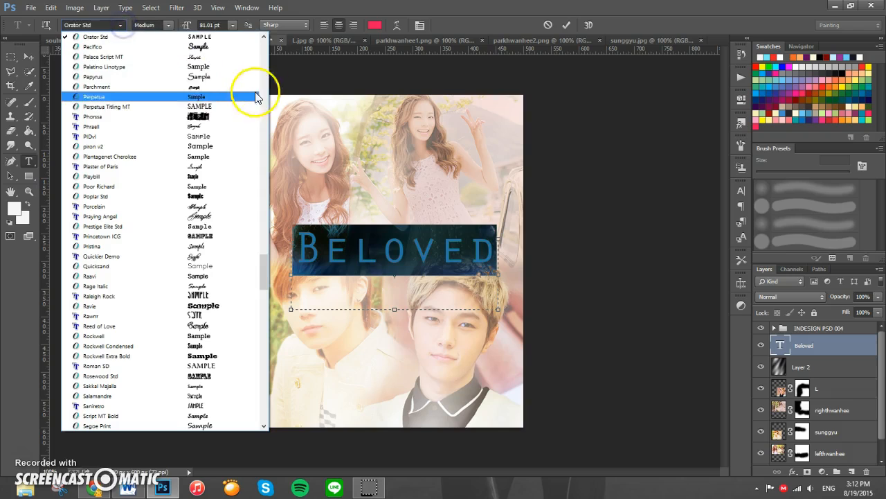
# Step: Change the Beloved title's font to Echinos Park Script and centre the title between the upper and lower portraits
pyautogui.moveTo(265, 266); pyautogui.dragTo(258, 135)
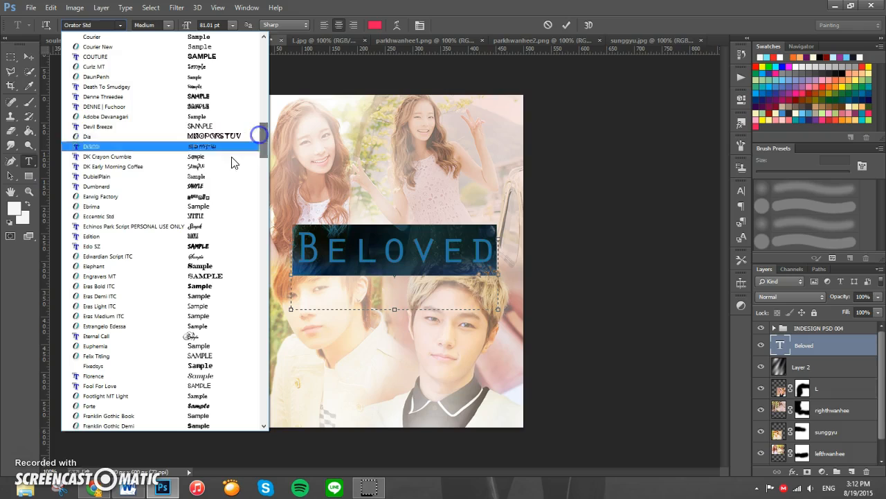
pyautogui.click(108, 228)
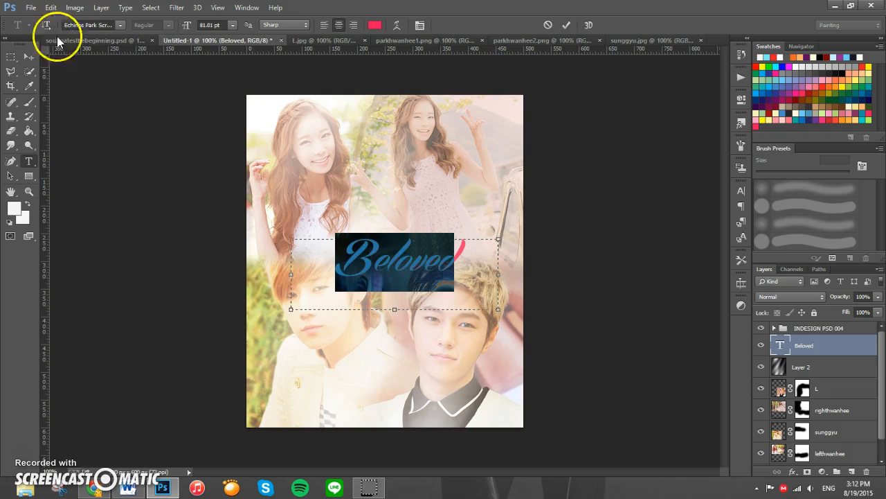
pyautogui.click(29, 57)
pyautogui.moveTo(330, 231); pyautogui.dragTo(345, 254)
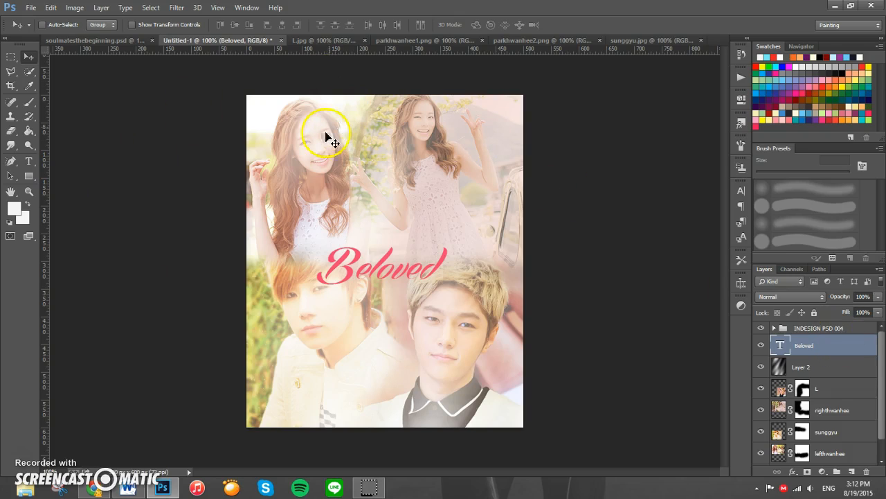
# Step: Give the Beloved title a white-to-pink gradient overlay: Normal blend, 67% opacity, Reflected style, 127° angle and 150% scale
pyautogui.doubleClick(844, 349)
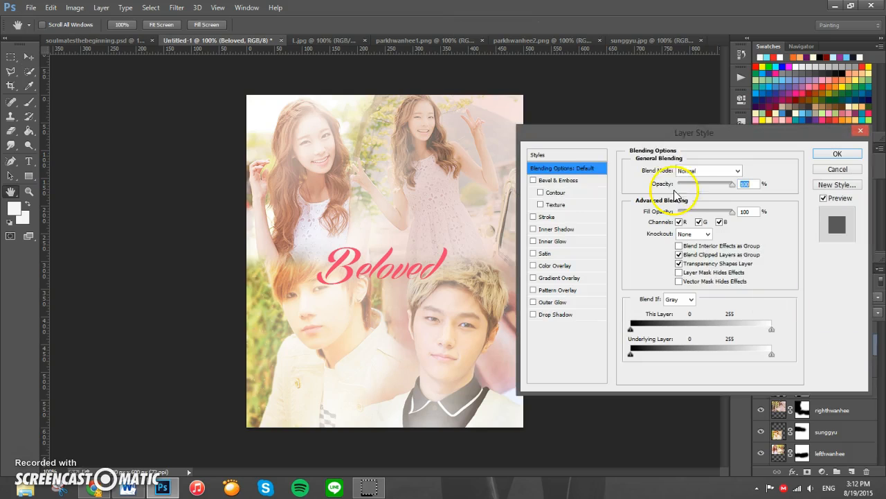
pyautogui.moveTo(695, 128); pyautogui.dragTo(646, 122)
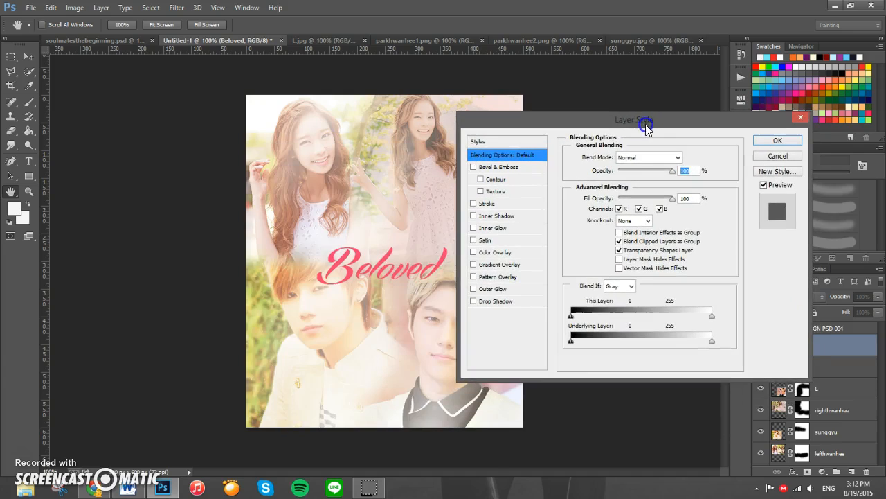
pyautogui.click(507, 266)
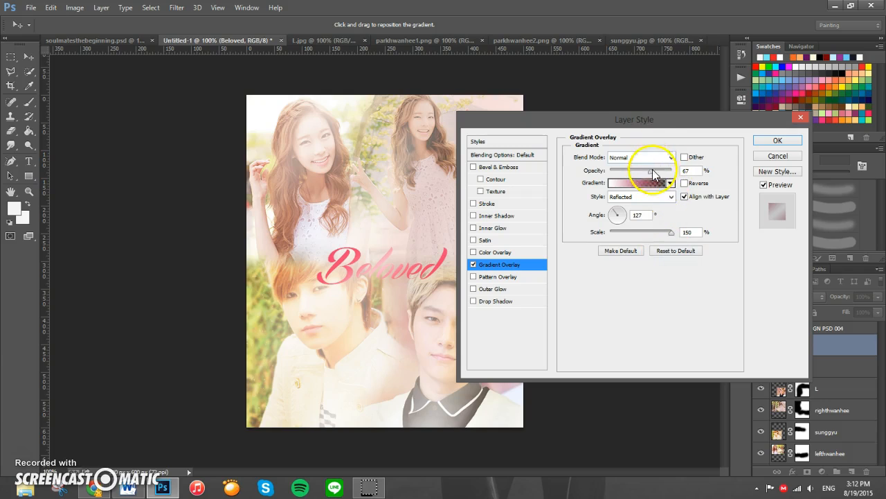
pyautogui.click(641, 183)
pyautogui.click(797, 153)
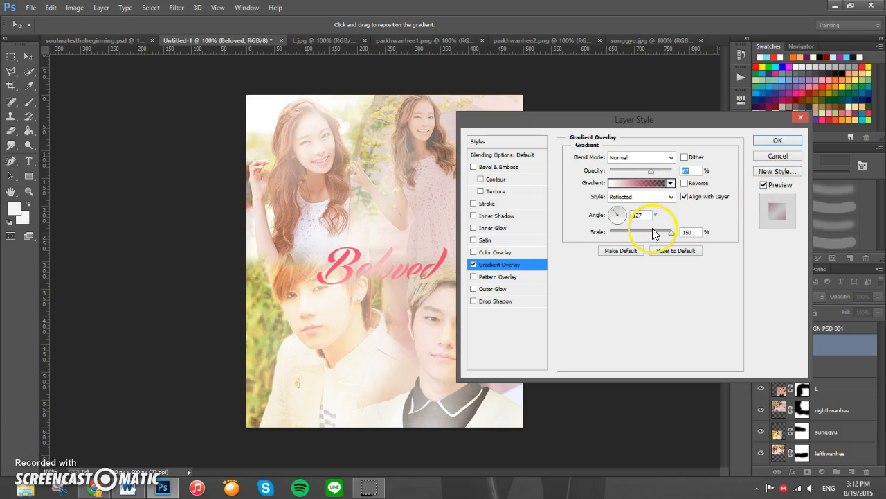
pyautogui.click(694, 171)
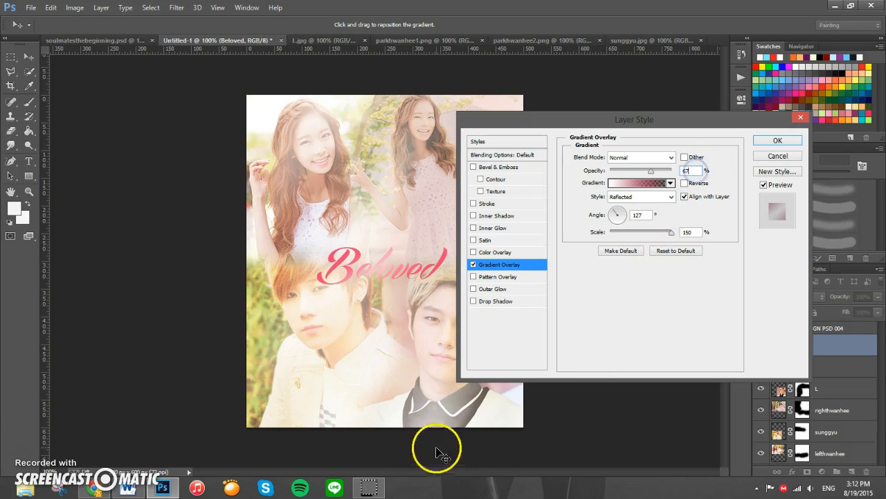
# Step: Add a diagonal black-square pattern overlay to the Beloved title at 29% opacity and 100% scale, then collapse the layer's effects list
pyautogui.click(507, 279)
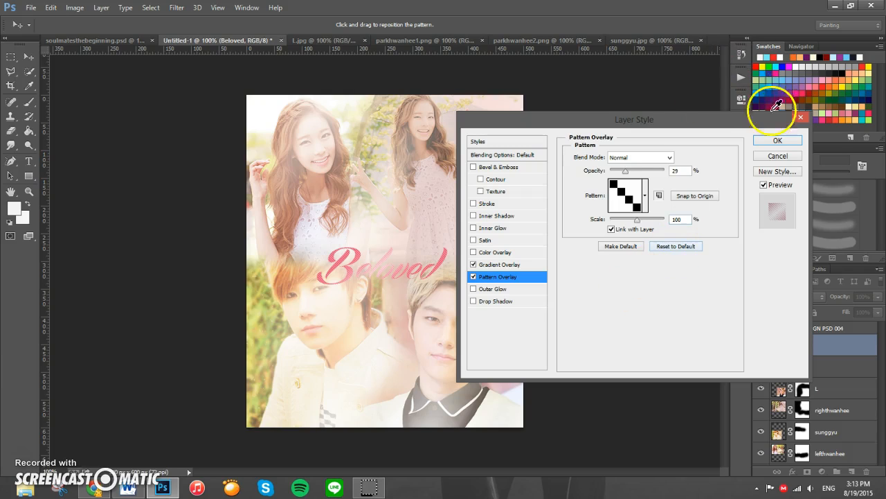
pyautogui.click(777, 140)
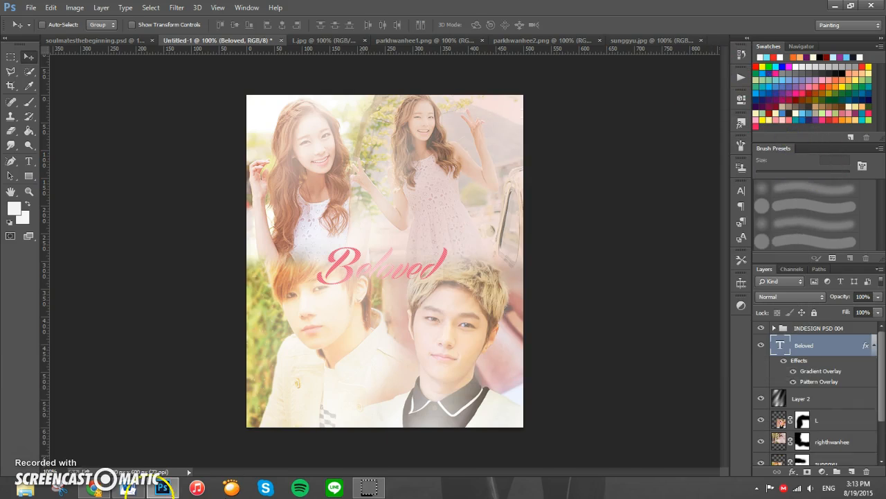
pyautogui.click(874, 343)
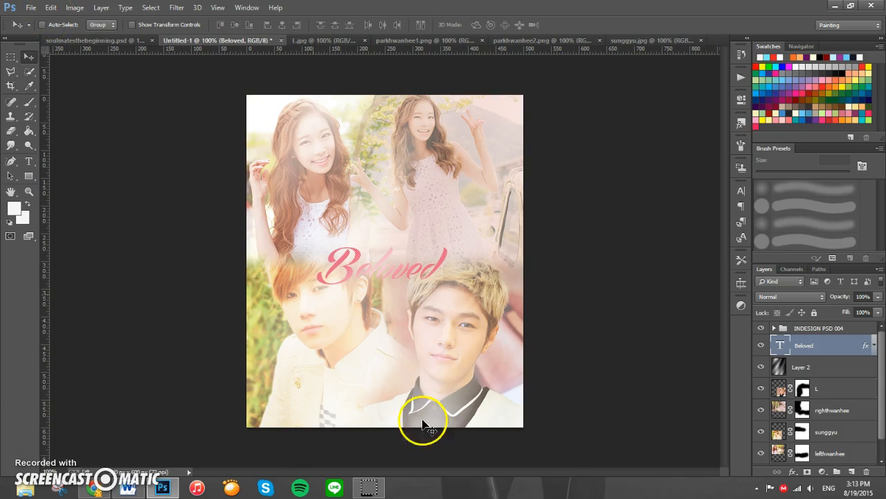
# Step: Warp the Beloved title with the Flag style at 21.1% bend and move it slightly up between the upper and lower portraits
pyautogui.click(30, 8)
pyautogui.moveTo(50, 8)
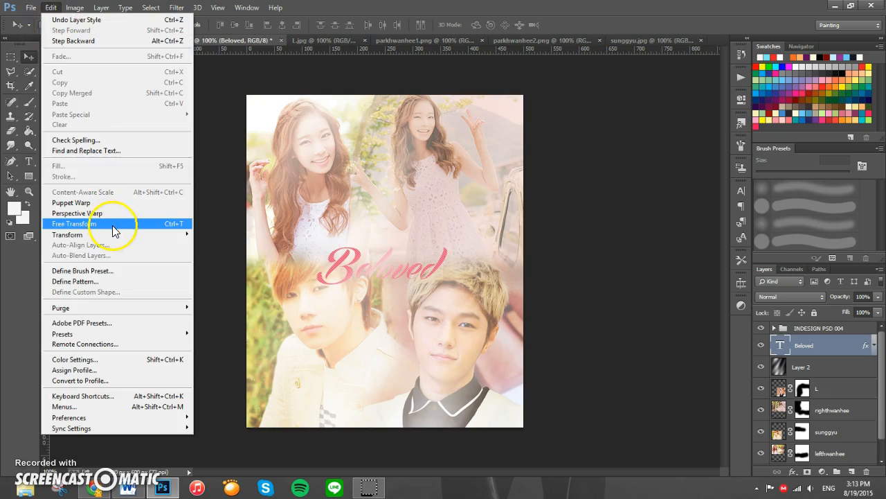
pyautogui.moveTo(145, 239)
pyautogui.click(233, 302)
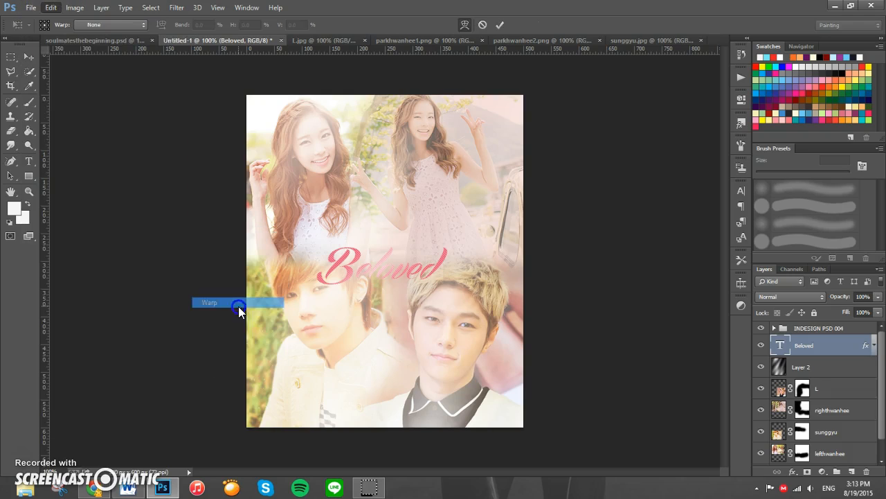
pyautogui.click(102, 25)
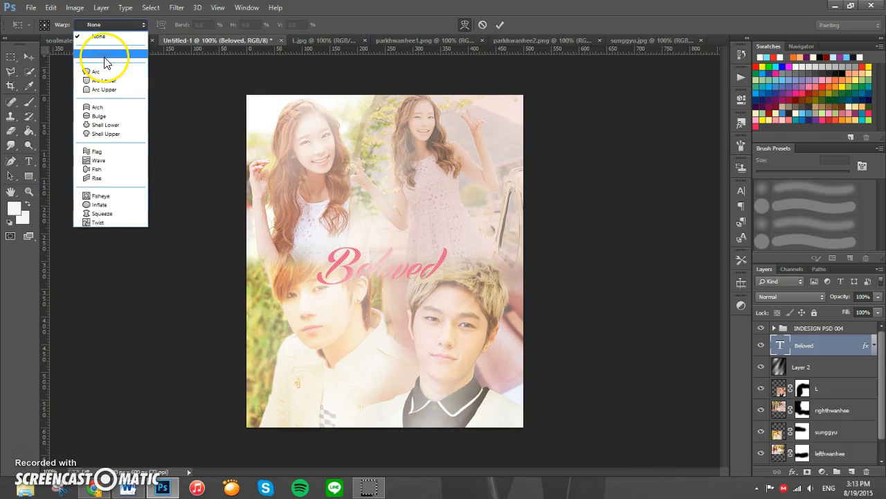
pyautogui.click(112, 153)
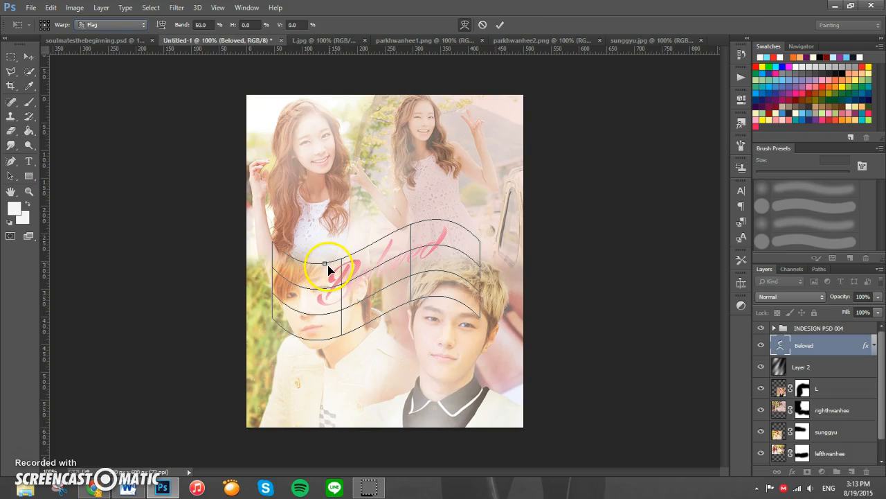
pyautogui.moveTo(324, 266); pyautogui.dragTo(328, 253)
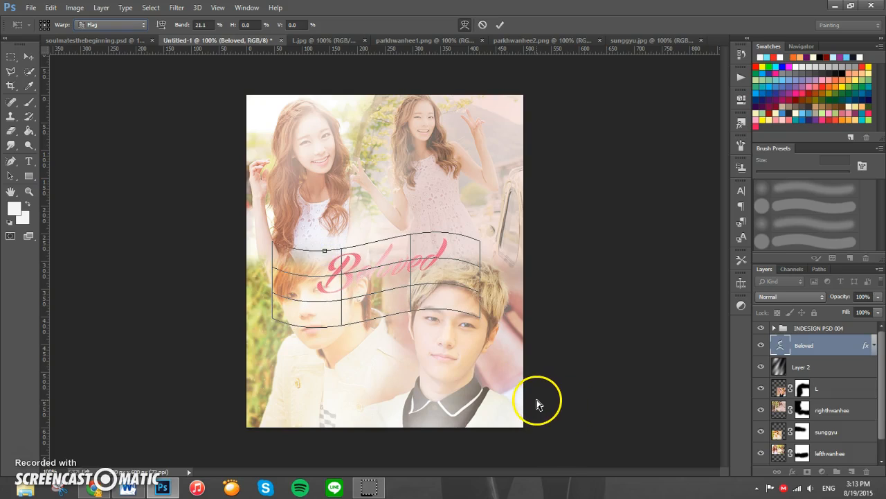
pyautogui.click(501, 26)
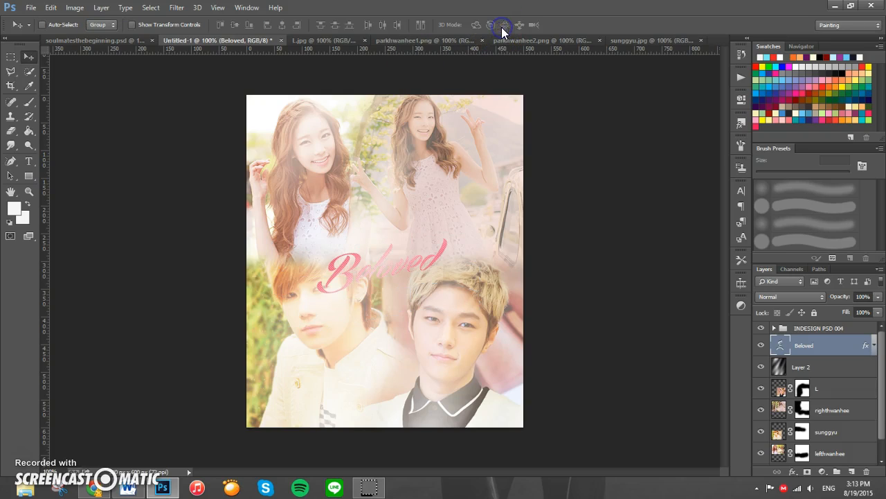
pyautogui.moveTo(391, 258); pyautogui.dragTo(417, 251)
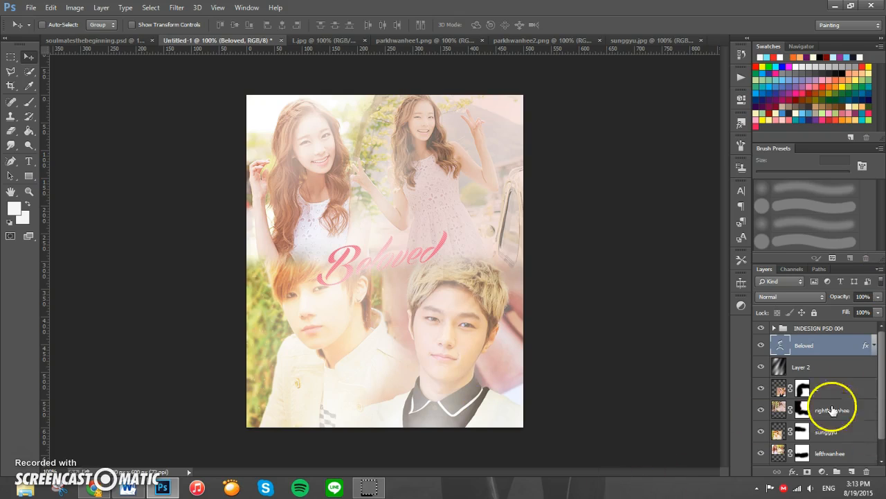
# Step: Create a new text box across the two upper portraits, with the font set to Orator Std and the text colour to black
pyautogui.click(29, 161)
pyautogui.moveTo(280, 154); pyautogui.dragTo(496, 207)
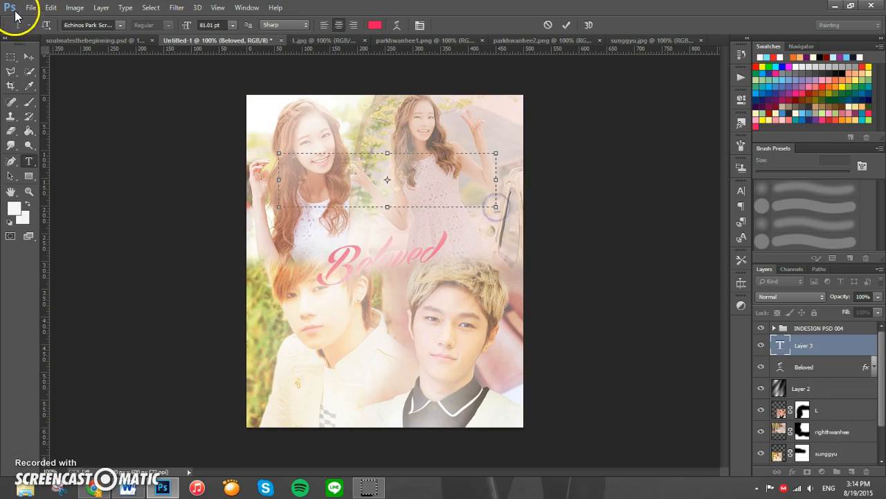
pyautogui.click(120, 26)
pyautogui.moveTo(263, 156); pyautogui.dragTo(257, 248)
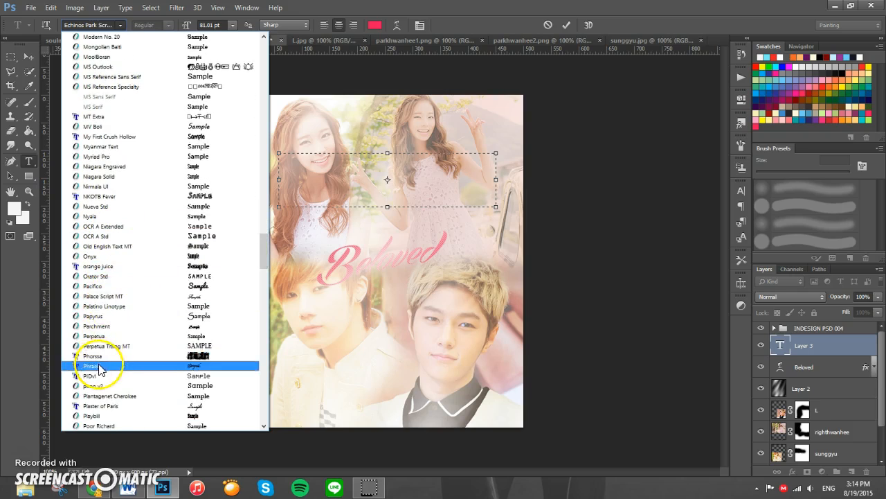
pyautogui.click(104, 236)
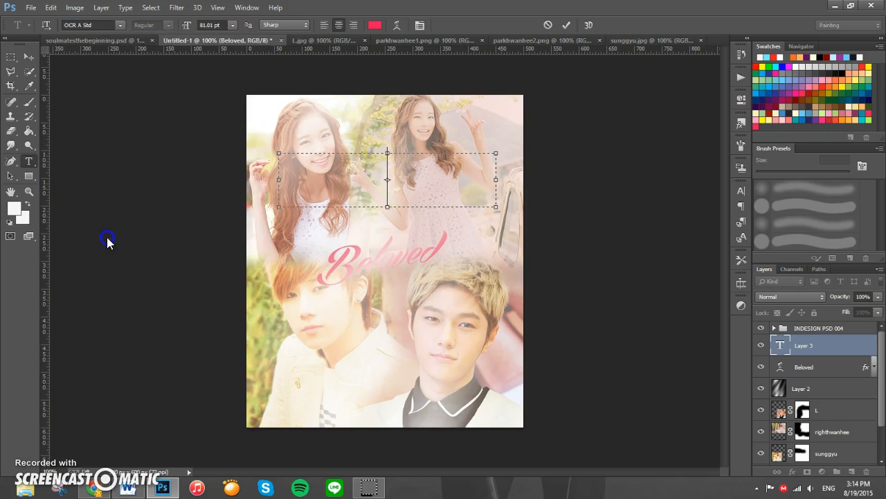
pyautogui.click(123, 25)
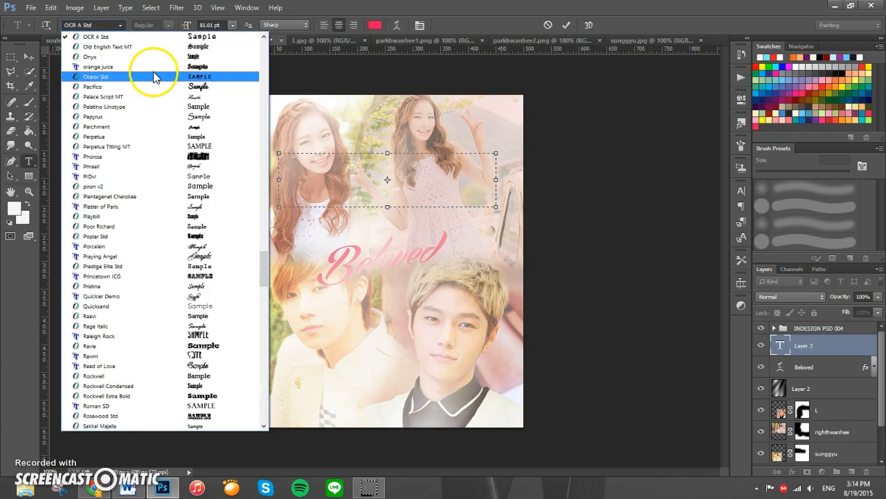
pyautogui.click(153, 73)
pyautogui.click(374, 25)
pyautogui.moveTo(649, 312); pyautogui.dragTo(446, 335)
pyautogui.click(828, 168)
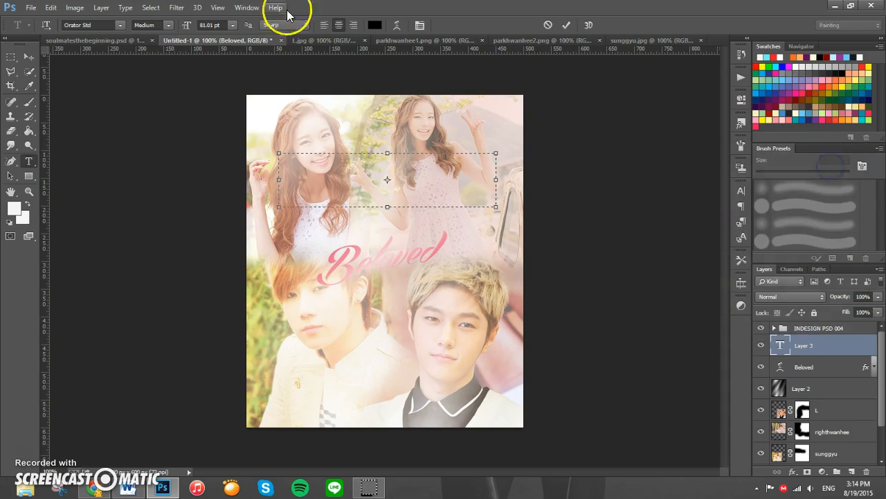
# Step: Enter the credit line with the username at 8.01 pt and place it in the poster's bottom-right corner
pyautogui.click(187, 26)
pyautogui.moveTo(187, 26); pyautogui.dragTo(147, 36)
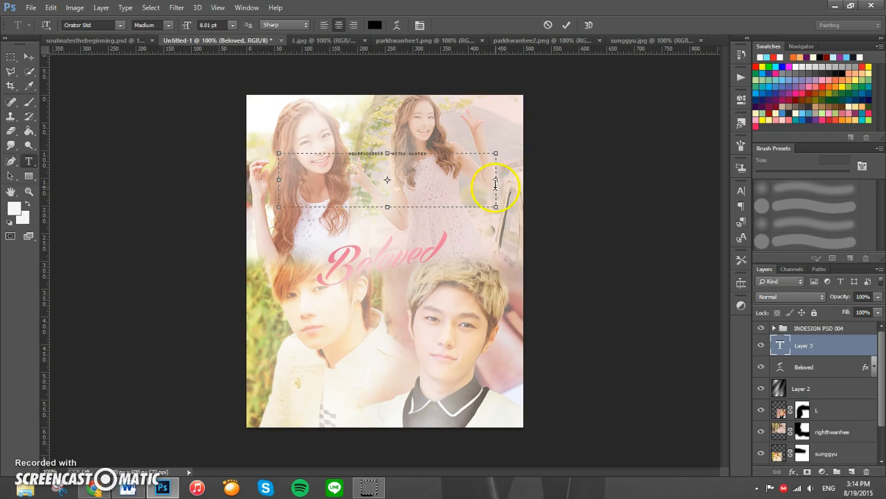
pyautogui.click(29, 57)
pyautogui.moveTo(400, 162); pyautogui.dragTo(484, 425)
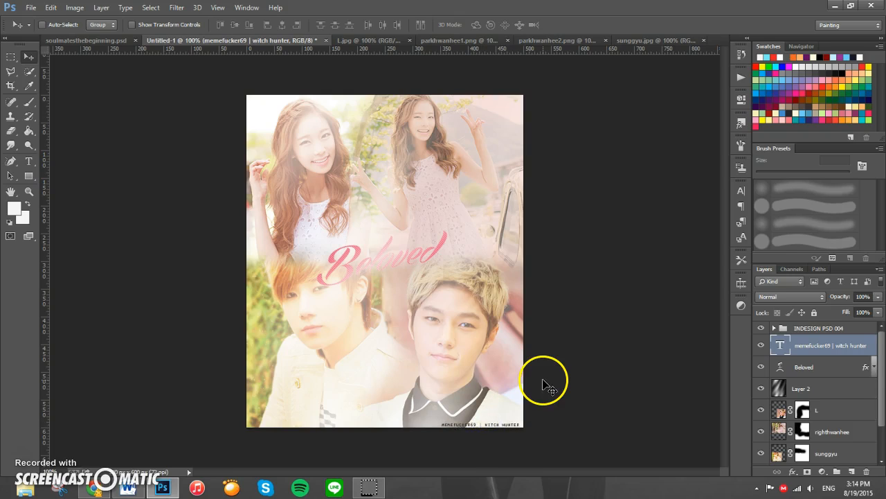